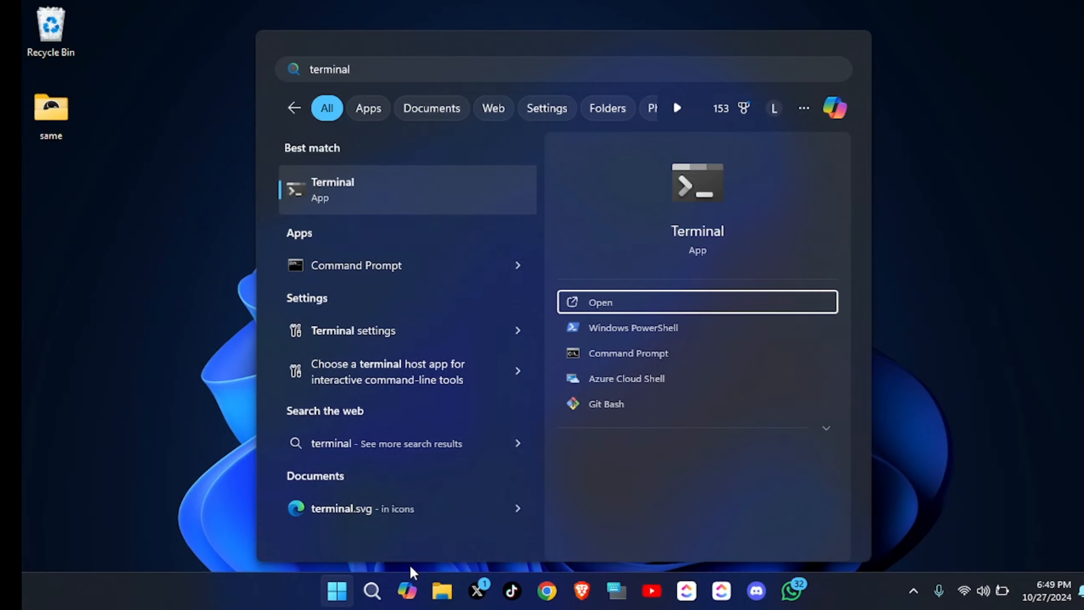
Open Terminal and enter the java command in Windows PowerShell to check for Java.
key(Return)
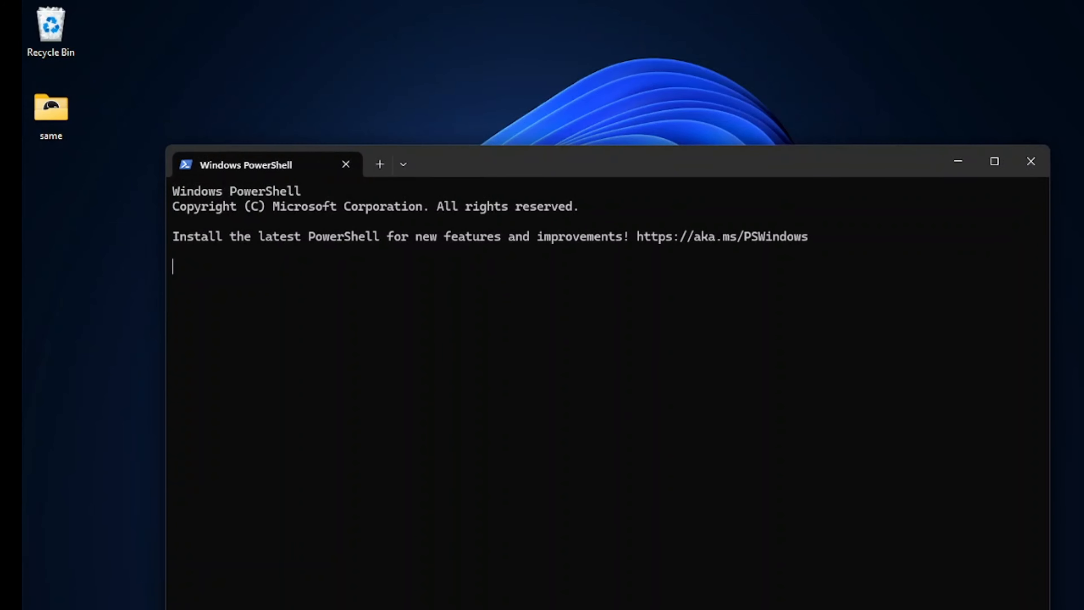
text(java)
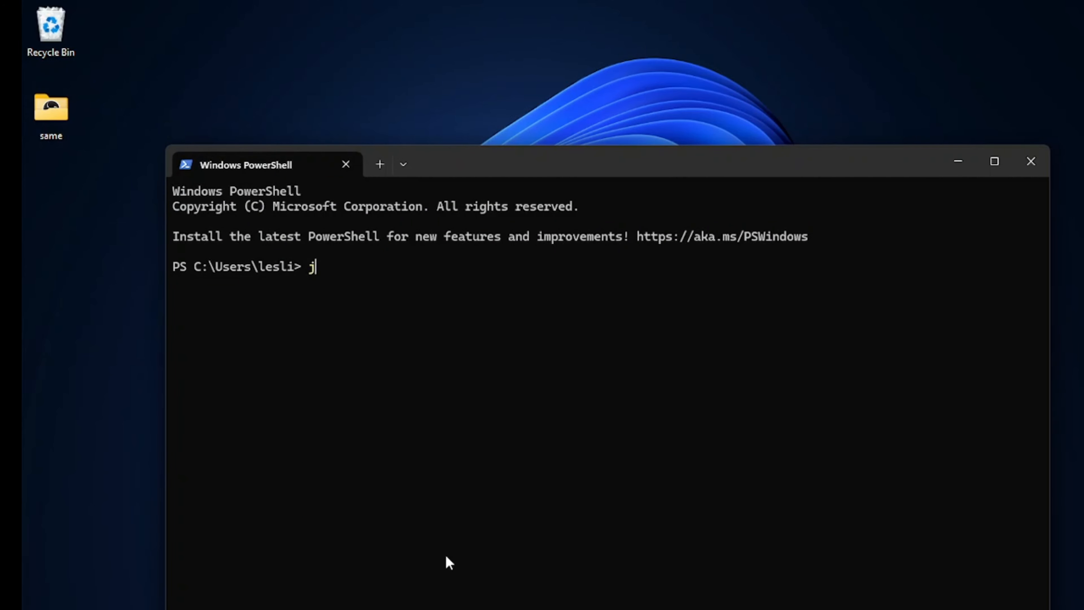
text(\)
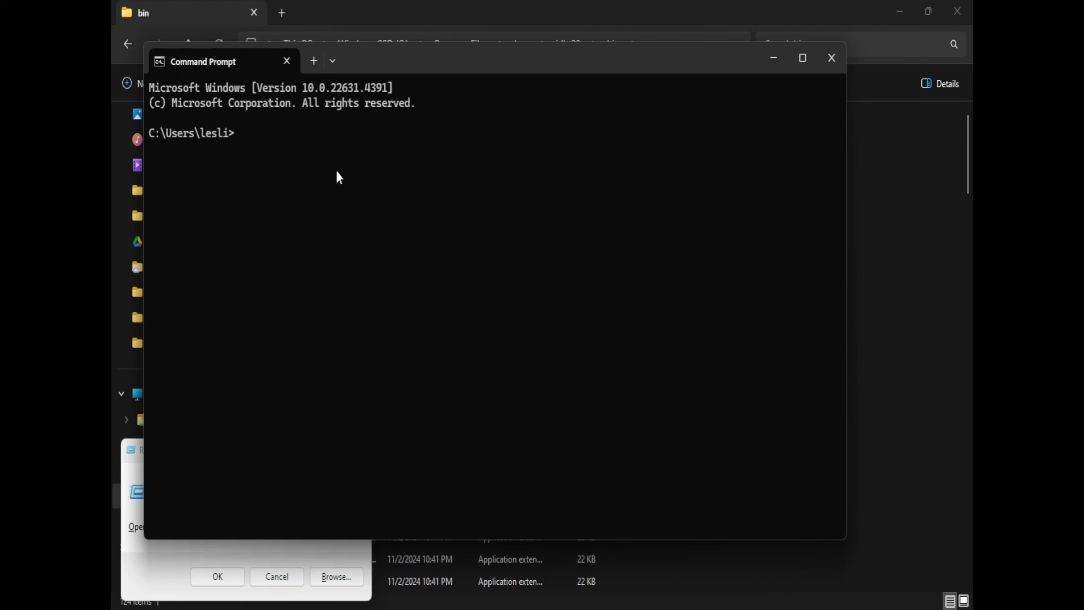
Run the java command in Command Prompt and look through its usage output.
text(j)
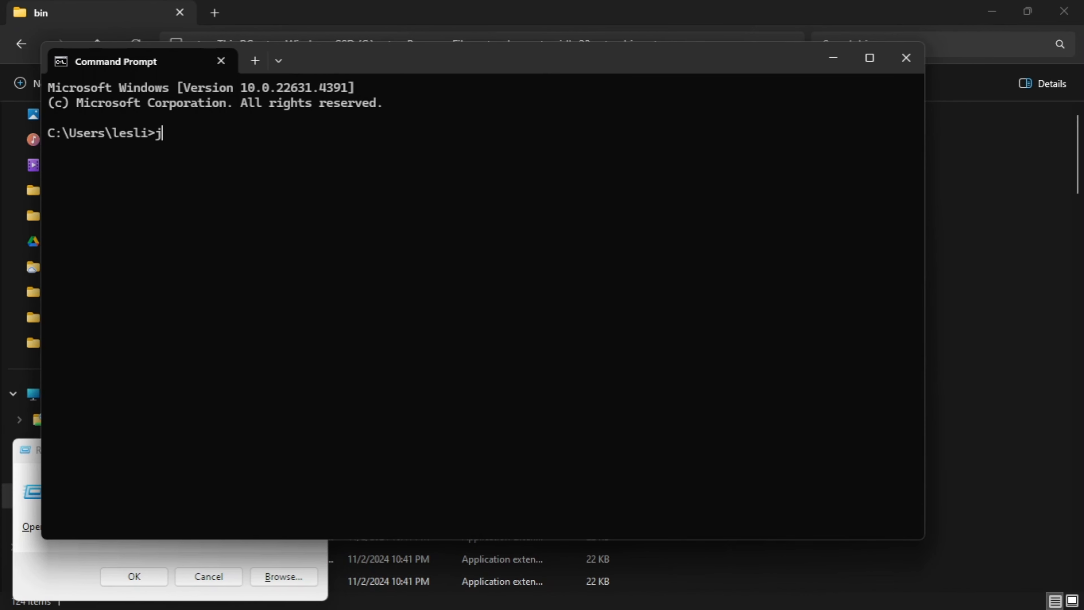
text(ava)
key(Return)
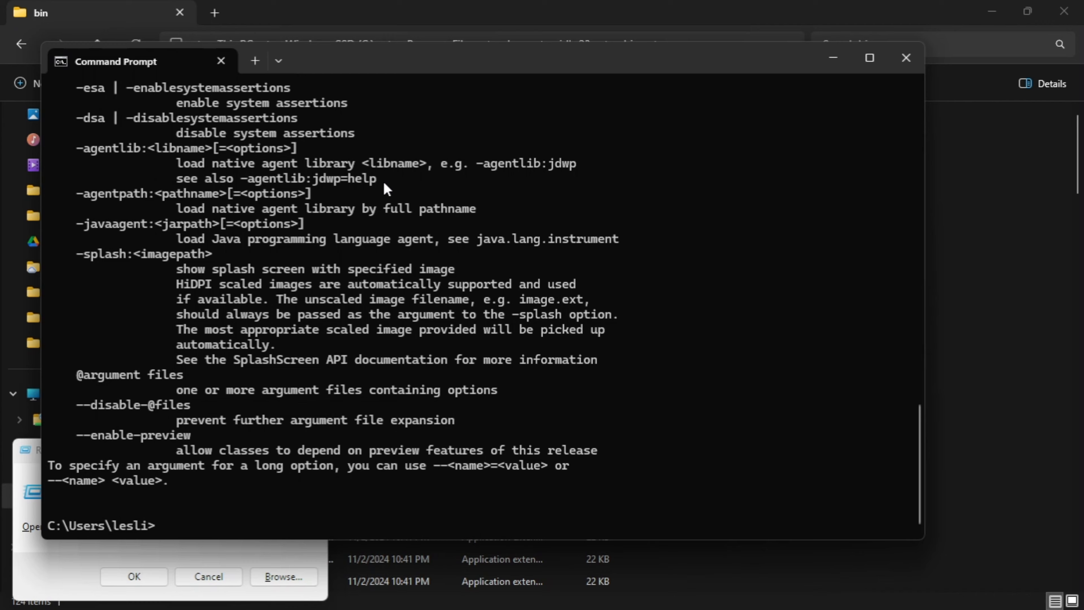
scroll(251, 271, up, 2)
scroll(251, 272, down, 2)
scroll(251, 272, down, 1)
scroll(251, 271, up, 20)
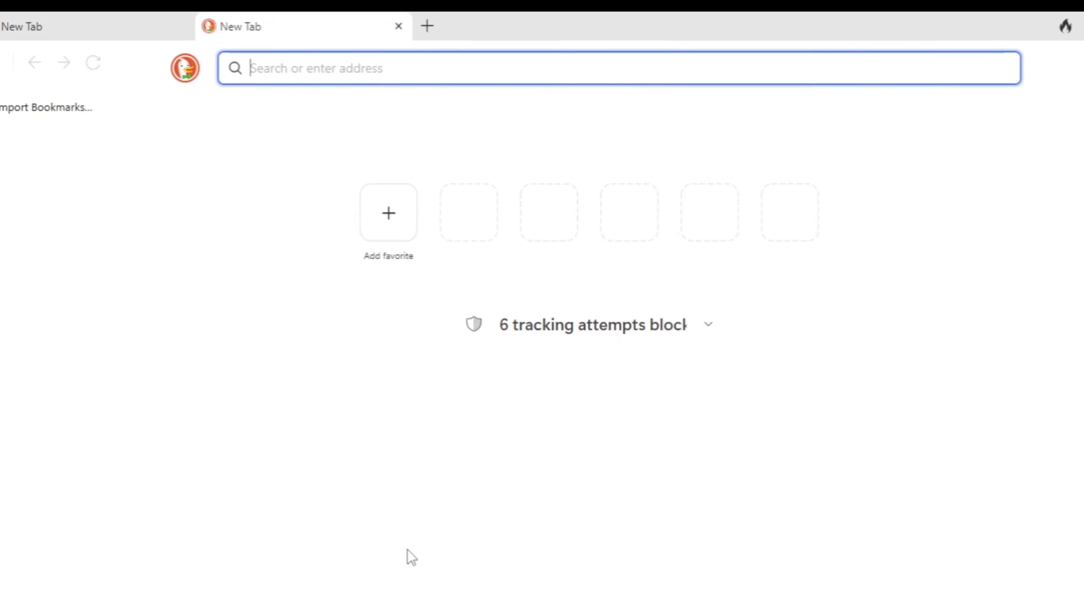
Search the web for "android studio" and open the official Android Developers download page.
text(android s)
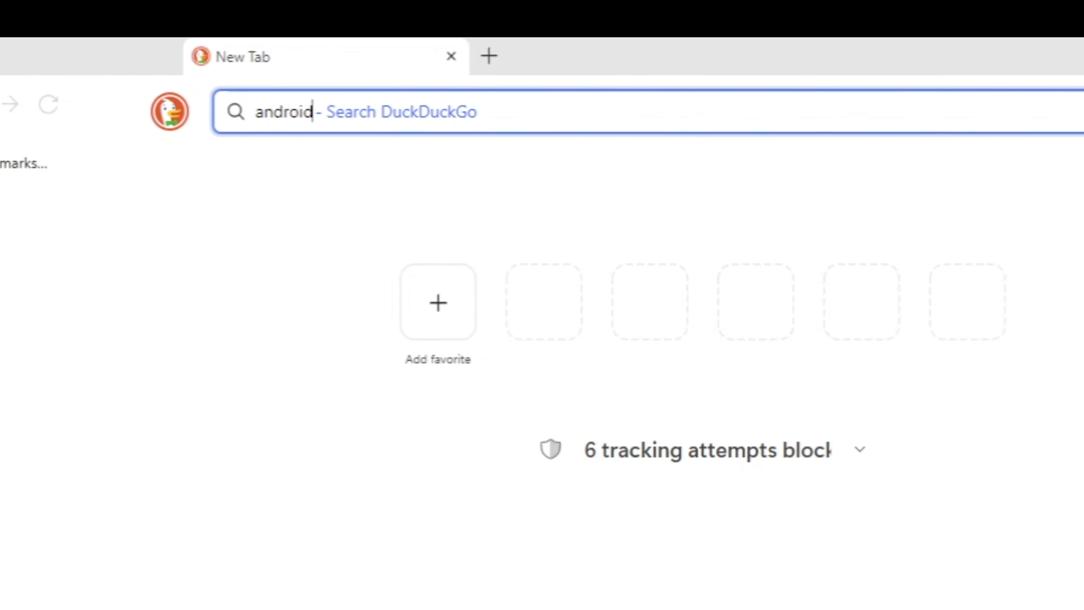
text(tudio)
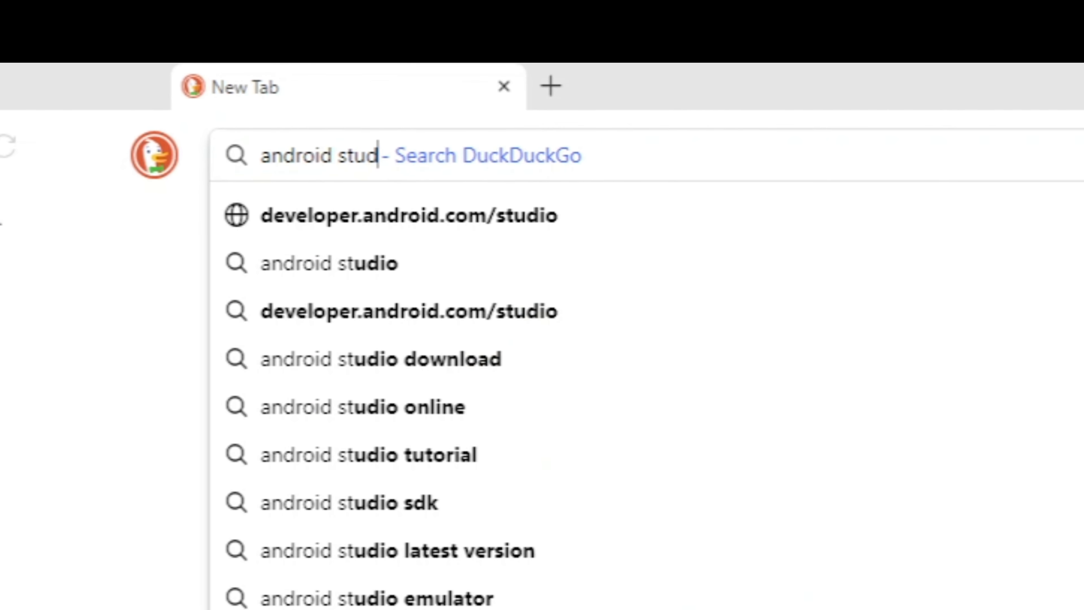
key(Return)
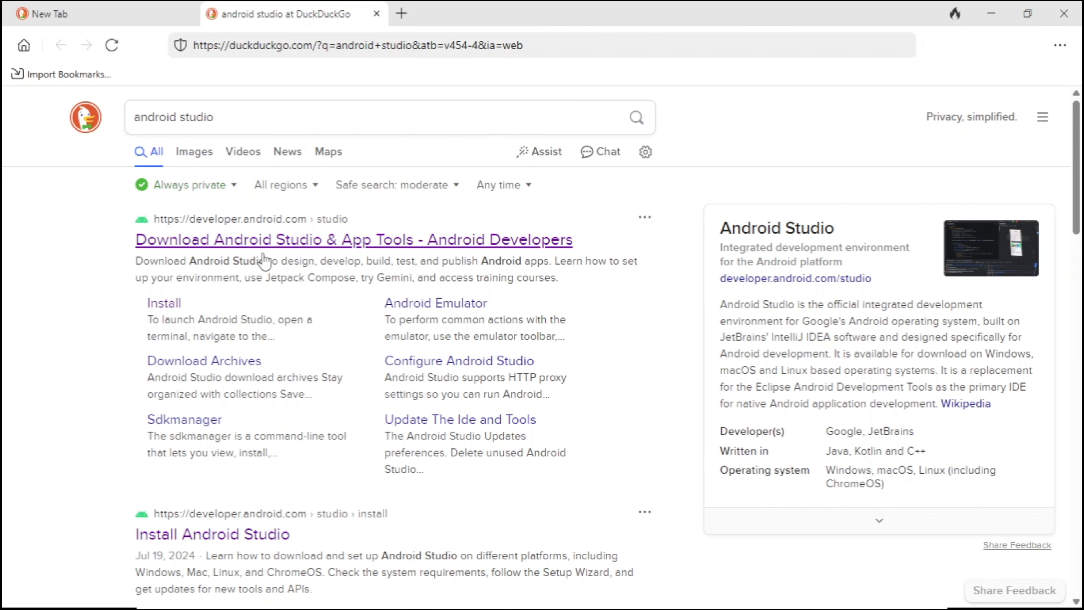
click(326, 241)
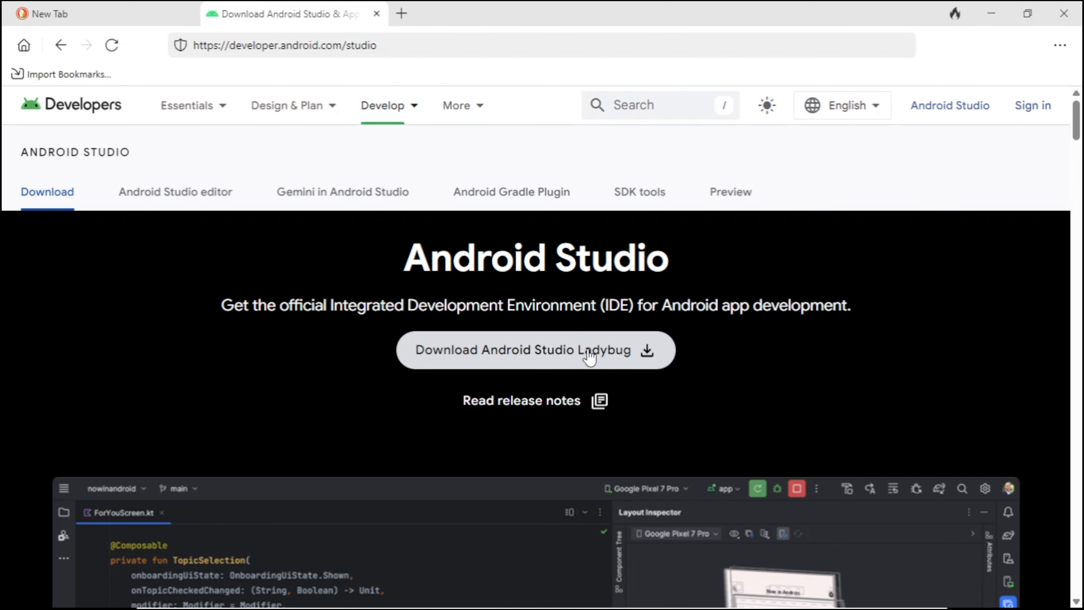
Download Android Studio Ladybug 2024.2.1 Patch 2 for Windows, agreeing to the terms and keeping the flagged installer file.
click(591, 357)
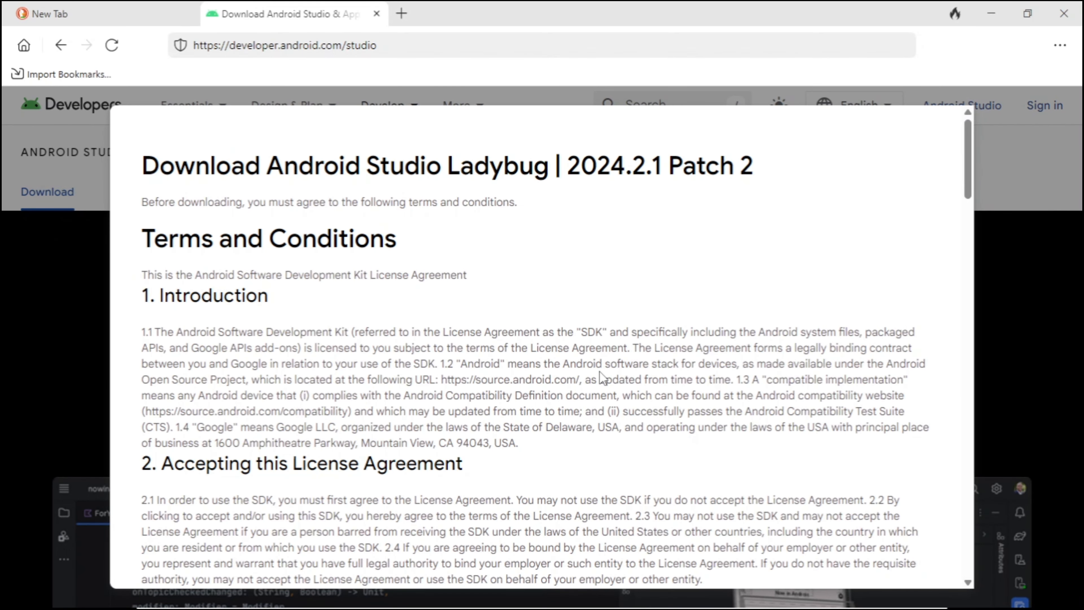
scroll(601, 377, down, 20)
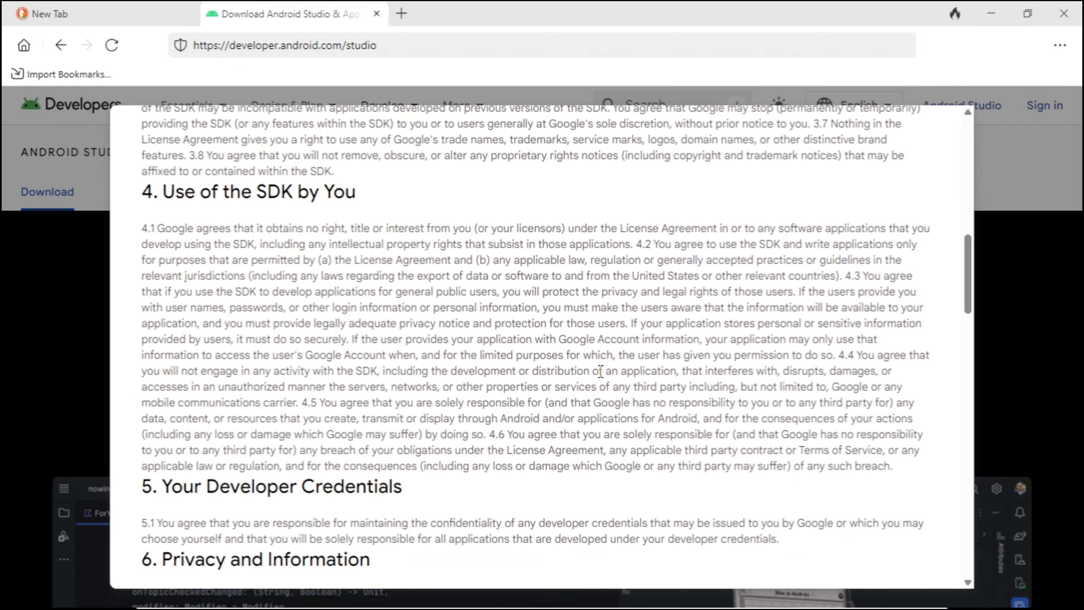
scroll(601, 371, down, 15)
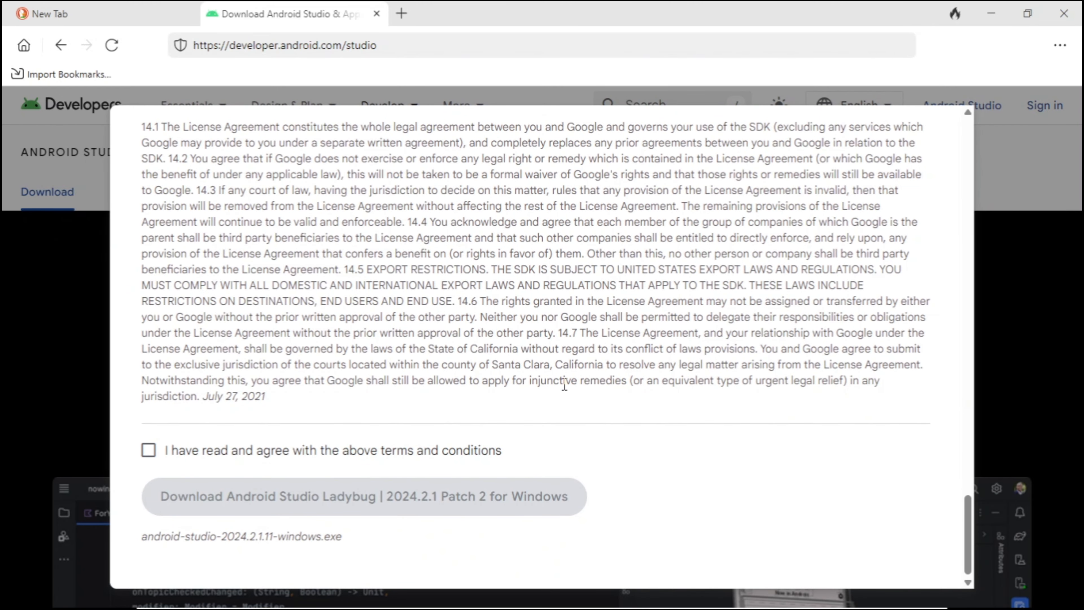
click(288, 461)
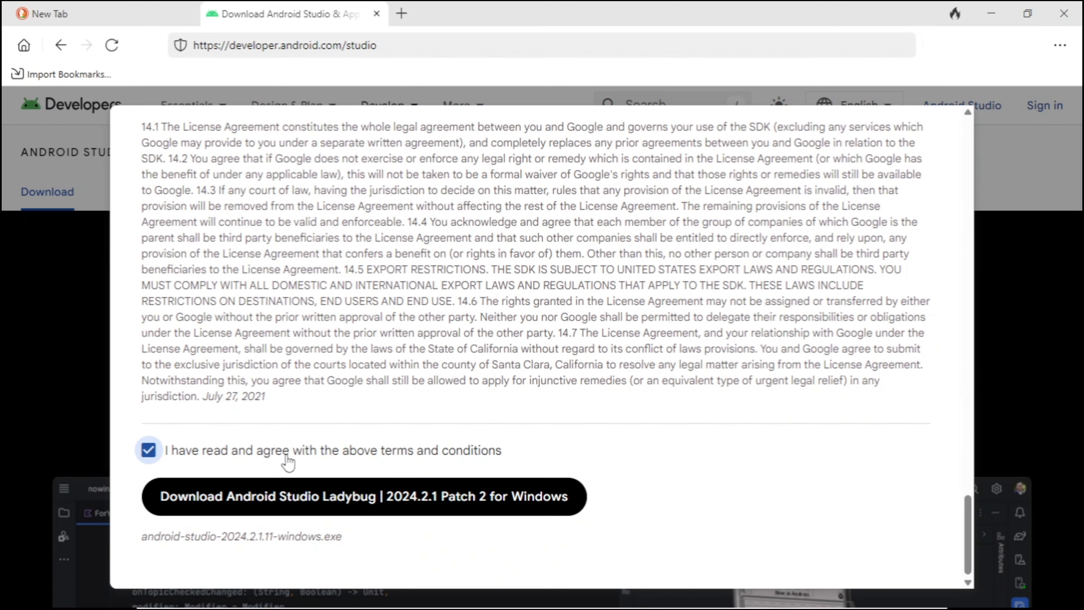
click(375, 498)
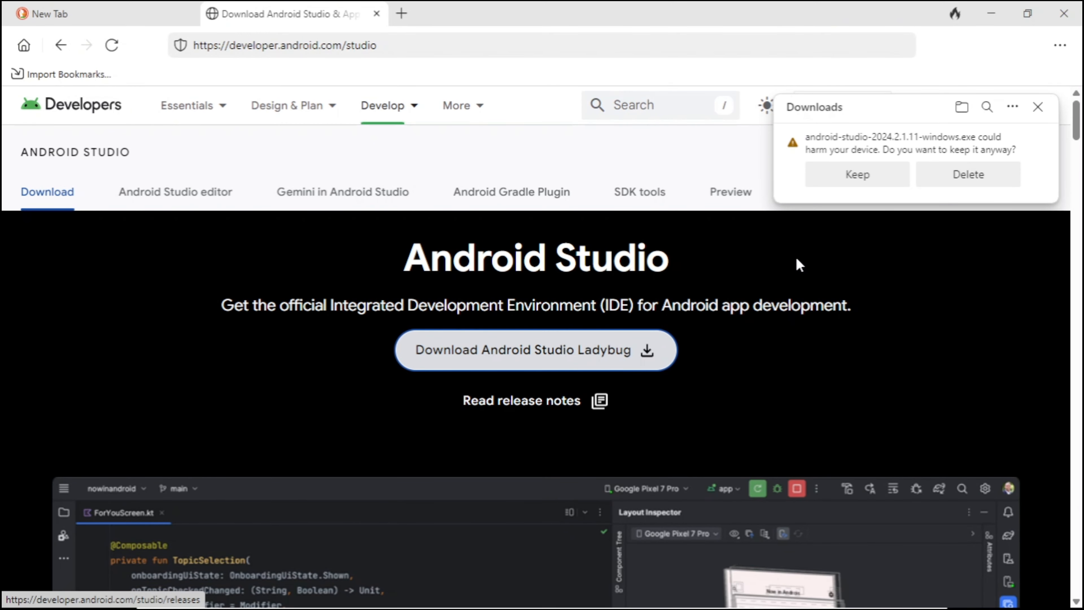
click(862, 182)
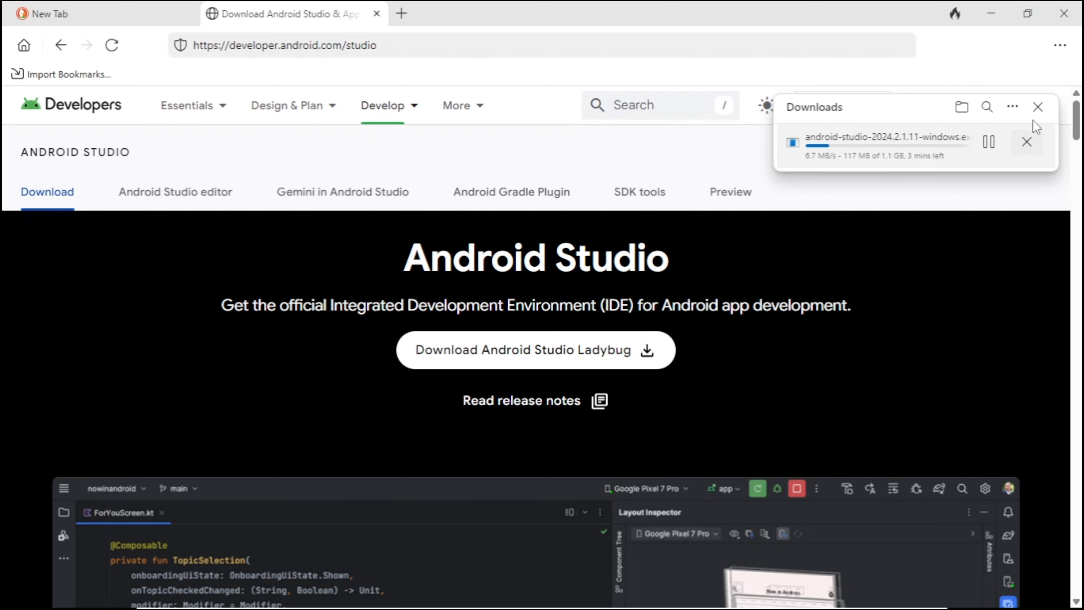
click(1039, 107)
Search for "java jdk" in a new browser tab and open Oracle's Java Downloads page.
click(401, 14)
text(java)
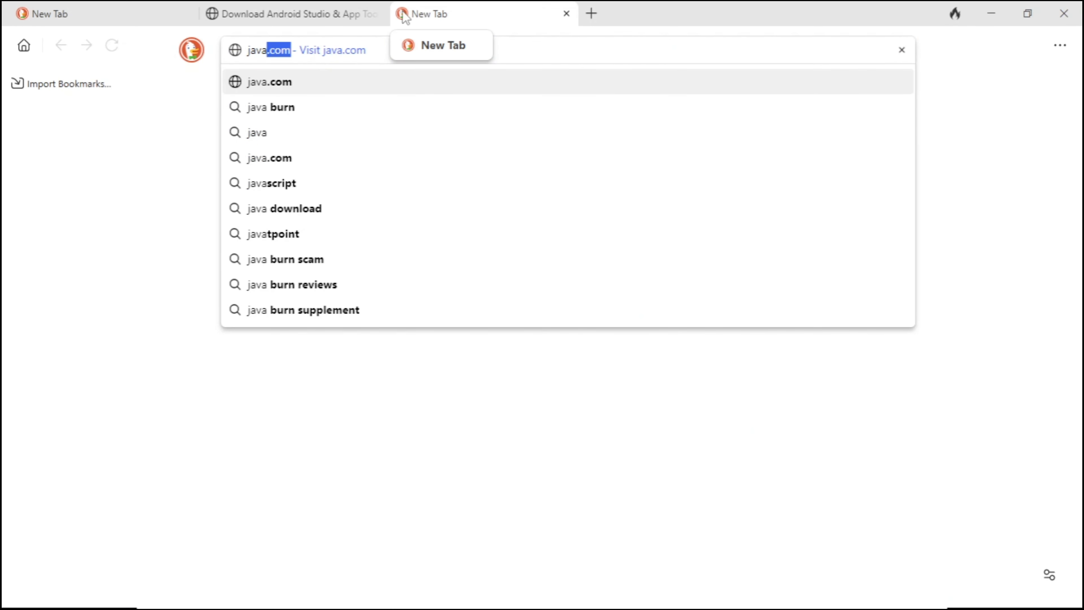
key(BackSpace)
text(jk)
key(BackSpace)
text(dk)
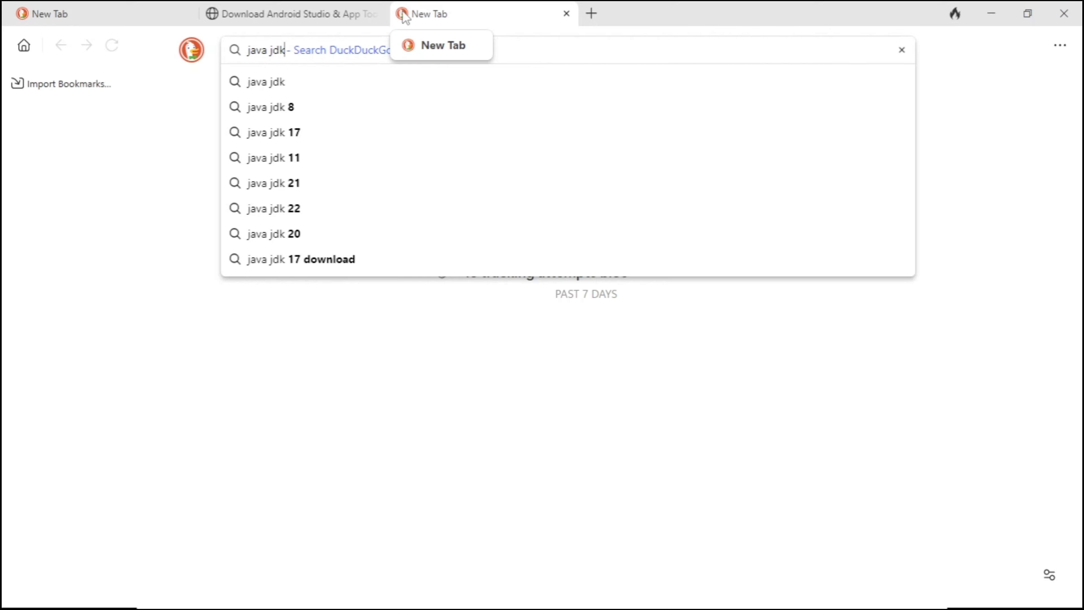
key(Return)
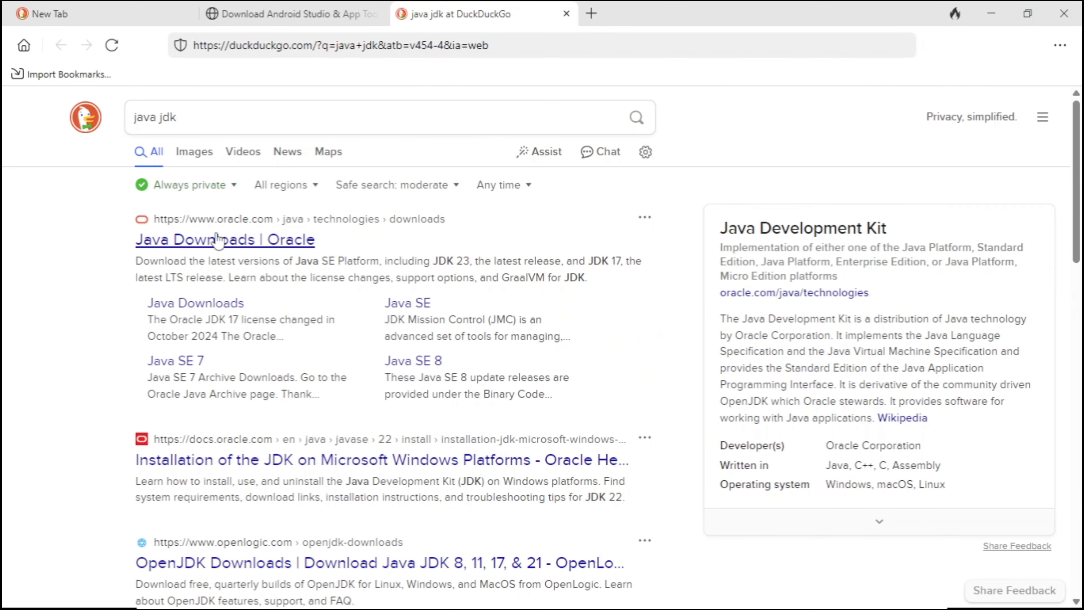
click(190, 242)
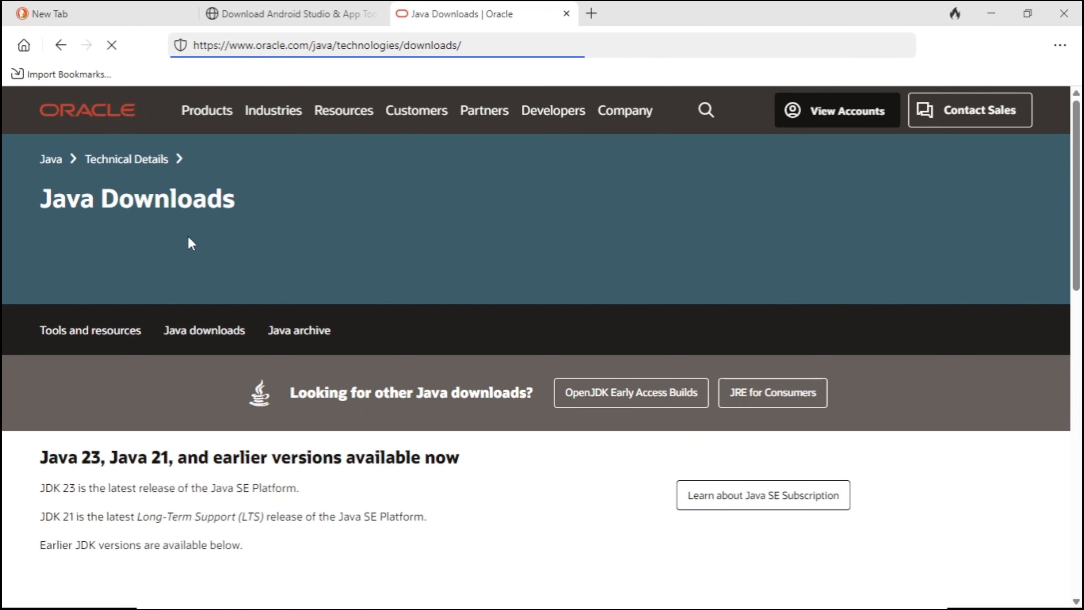
Dismiss the Oracle country site prompt and show the Windows downloads for JDK 23.
scroll(405, 301, down, 4)
scroll(405, 300, down, 3)
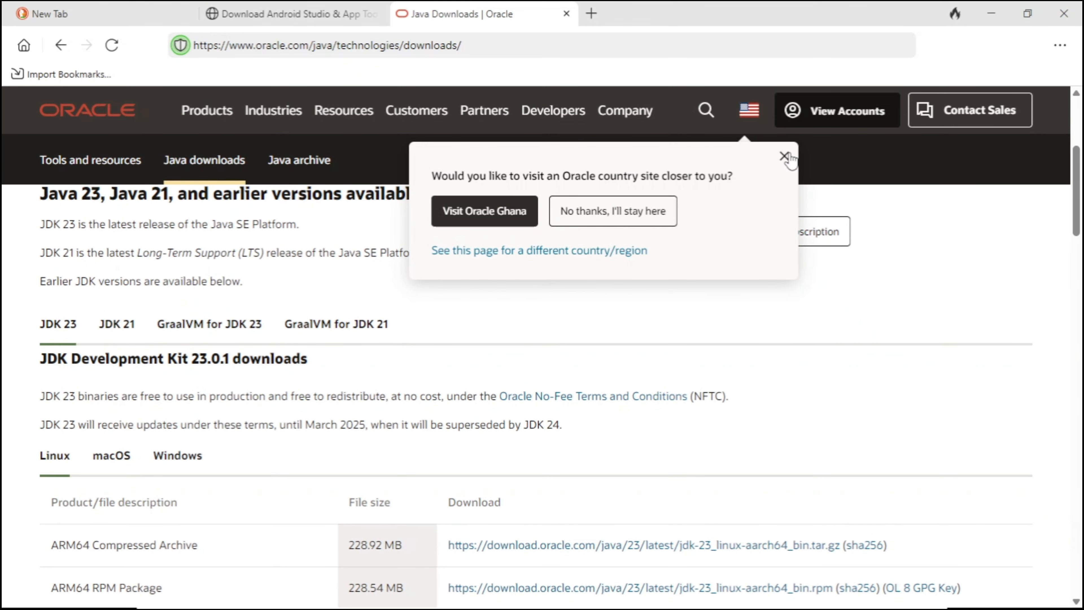
click(786, 156)
scroll(476, 465, down, 1)
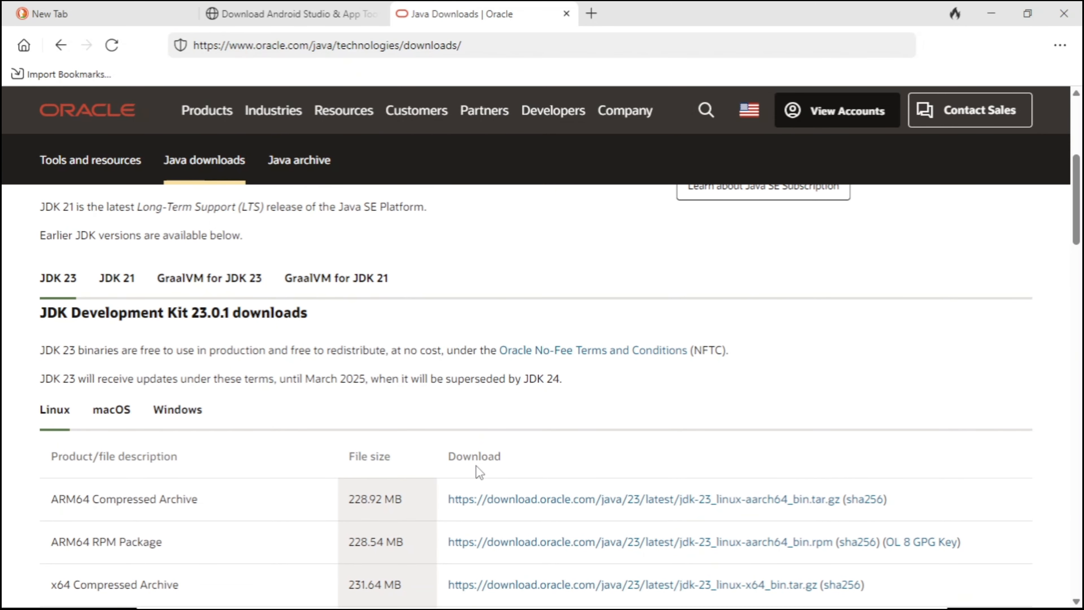
scroll(476, 465, up, 1)
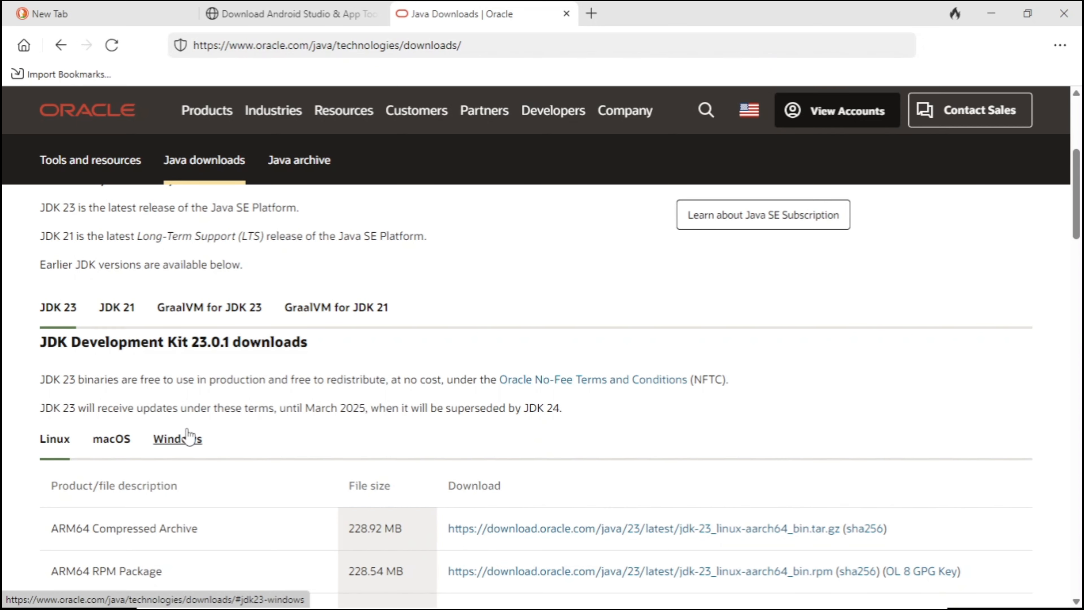
click(186, 440)
scroll(186, 440, down, 3)
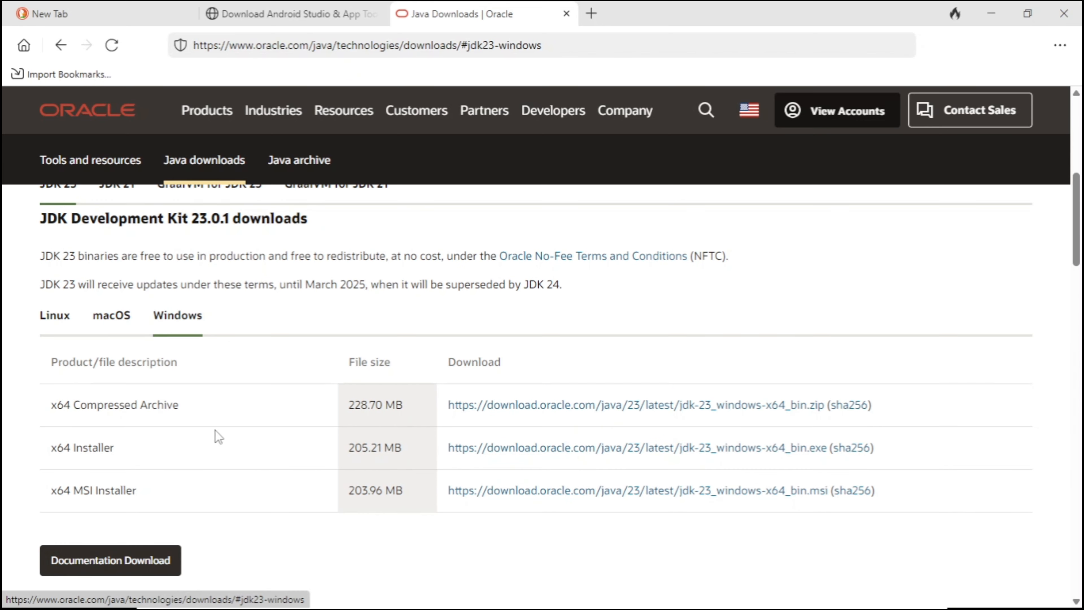
Download the x64 Installer jdk-23_windows-x64_bin.exe and keep the flagged file.
double_click(82, 448)
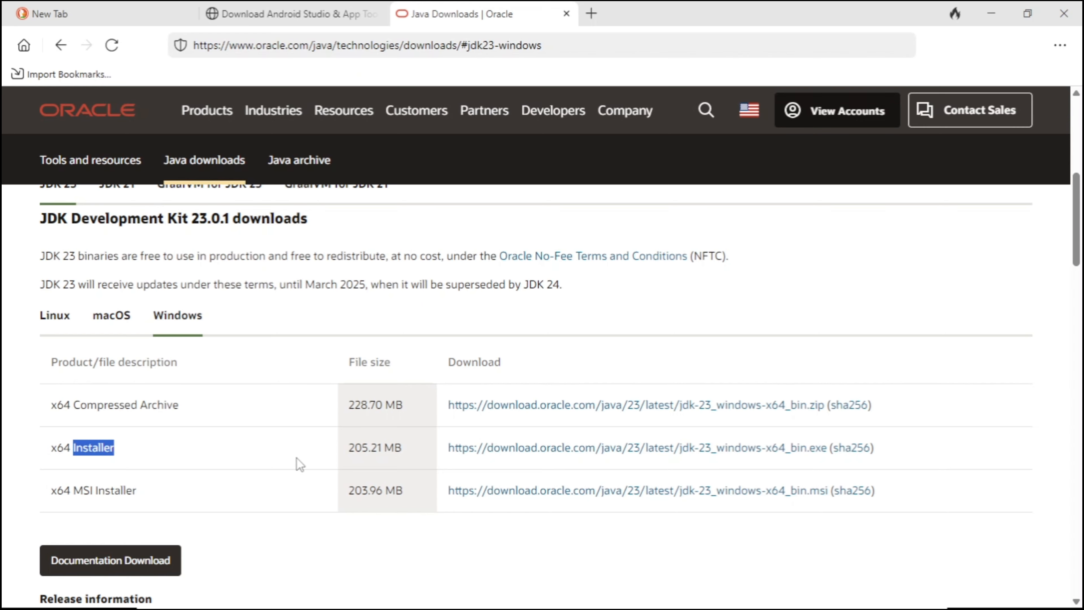
click(814, 453)
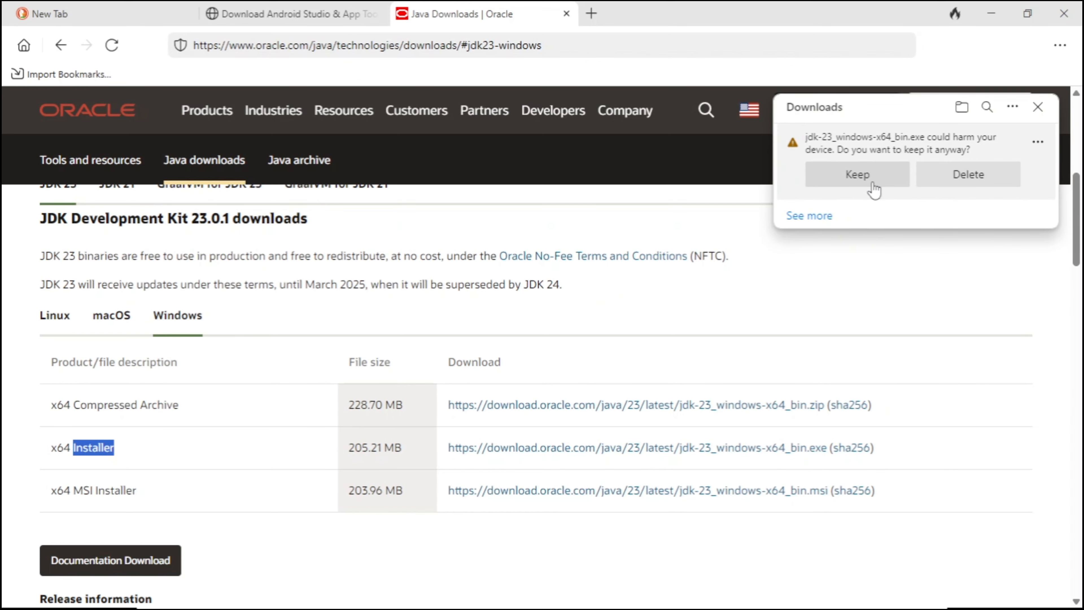
click(868, 181)
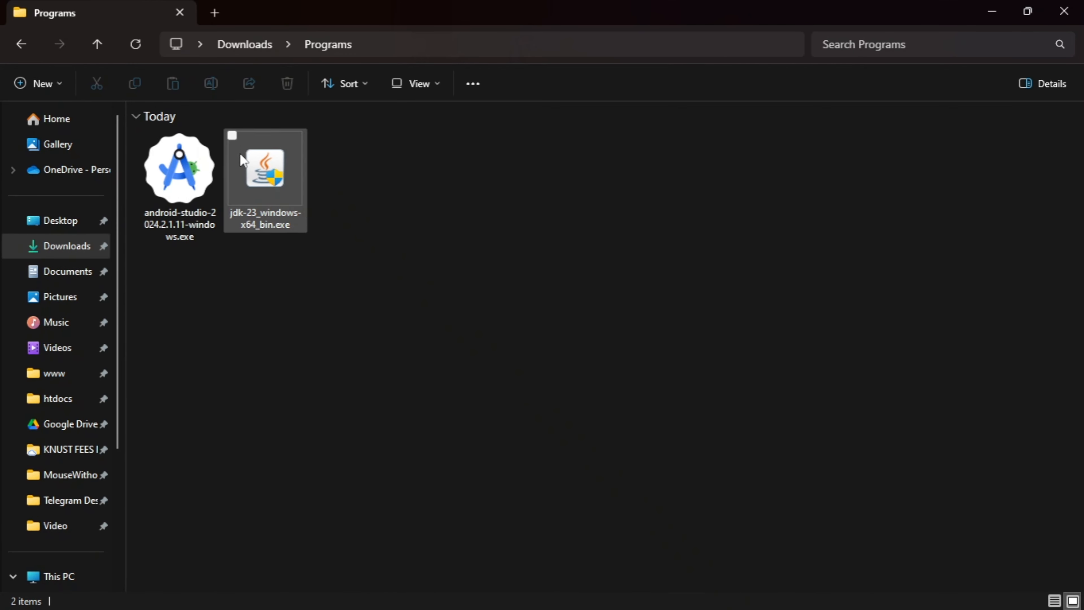
Run the downloaded JDK installer, install Java SE Development Kit 23.0.1 to C:\Program Files\Java\jdk-23\, and close the wizard.
click(279, 158)
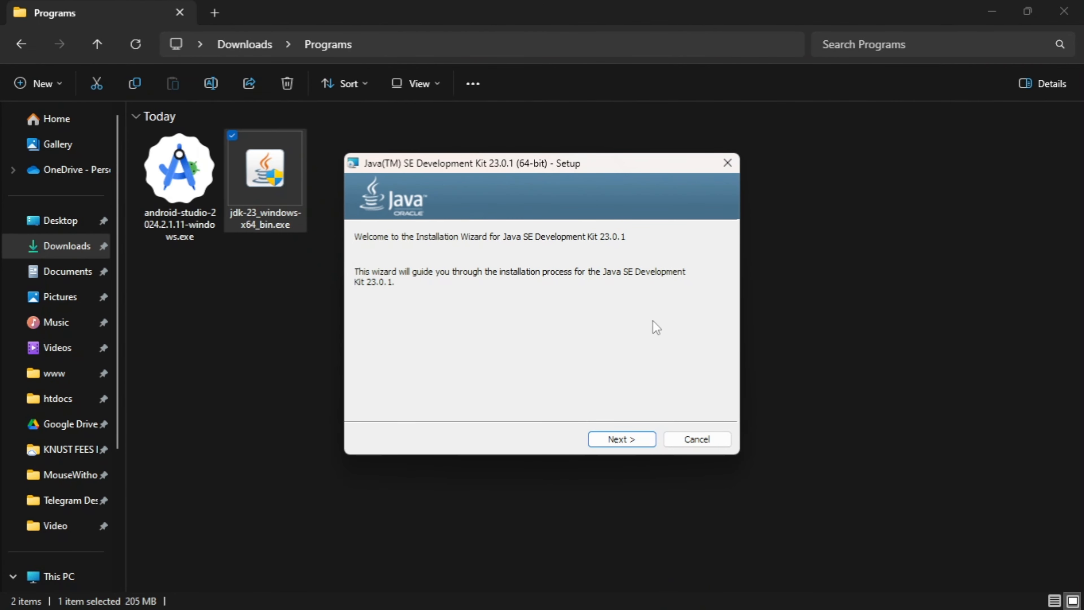
click(635, 434)
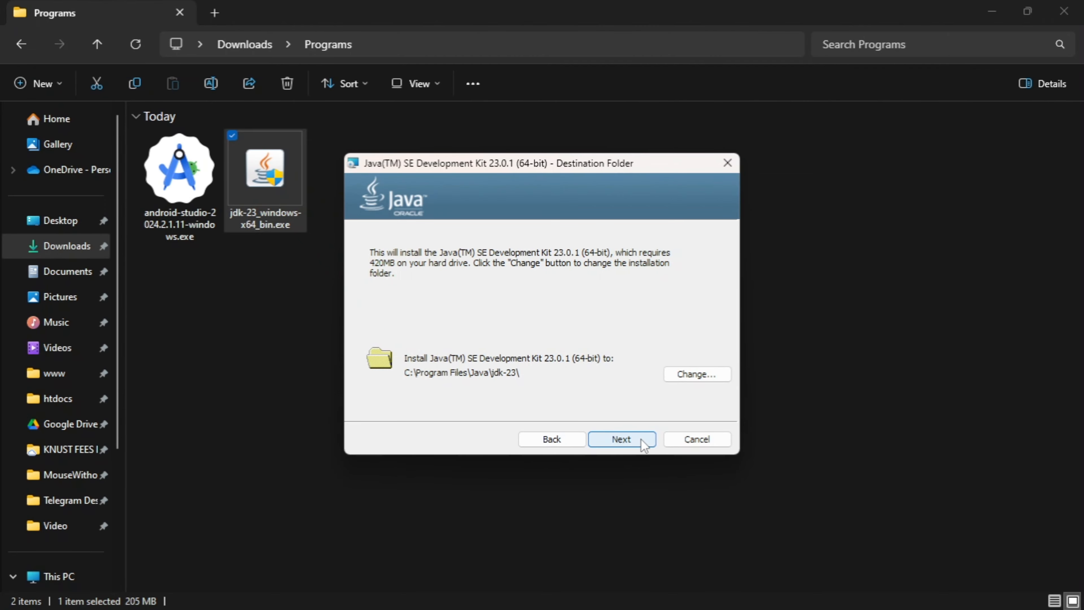
click(641, 439)
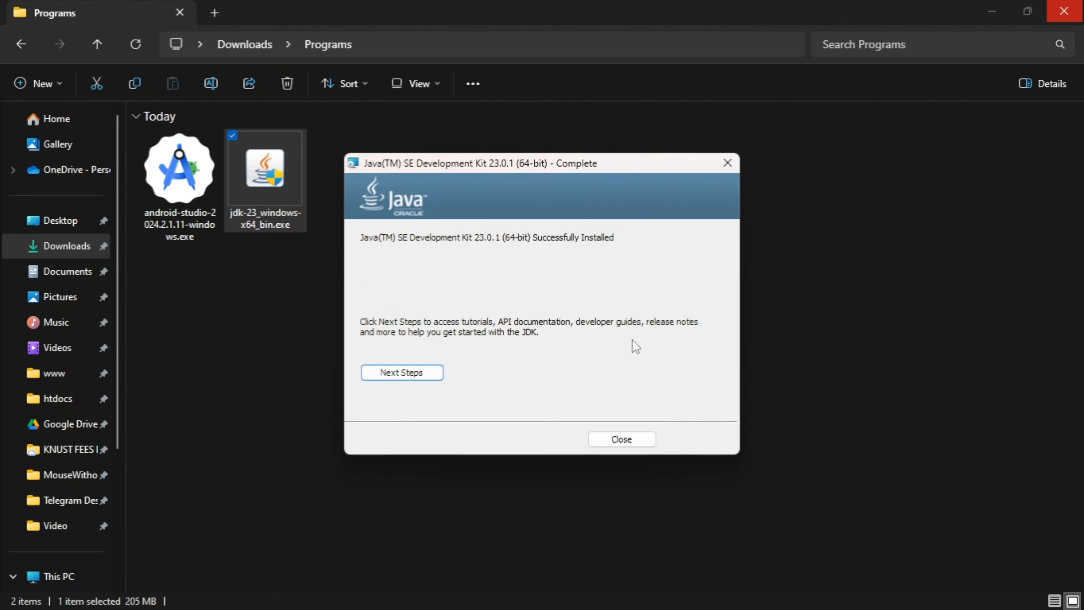
click(614, 442)
click(613, 442)
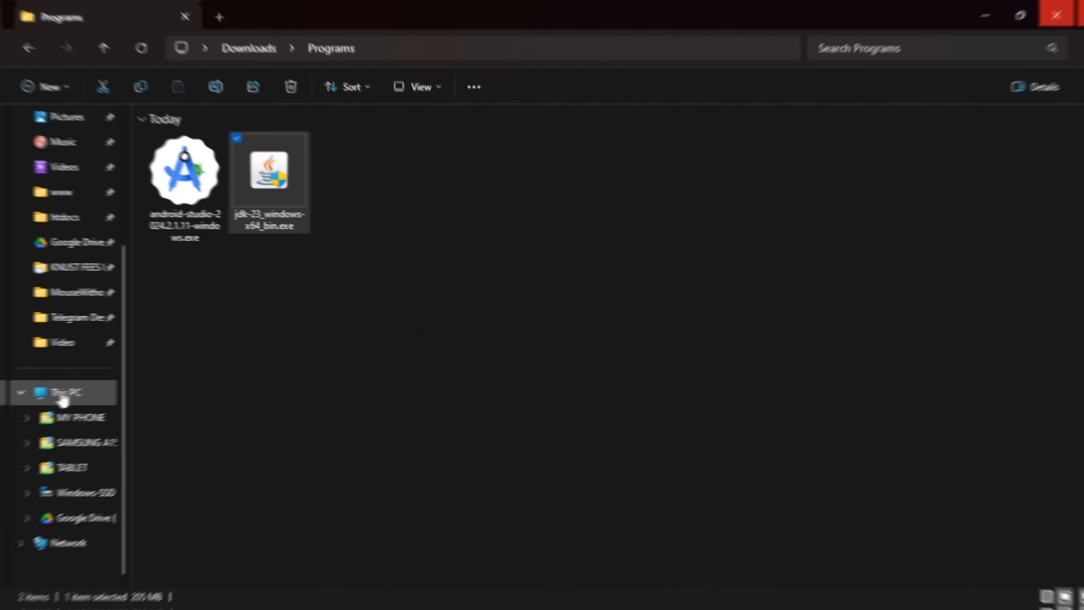
Browse to the JDK installation folder C:\Program Files\Java\jdk-23 and select its full path.
click(55, 397)
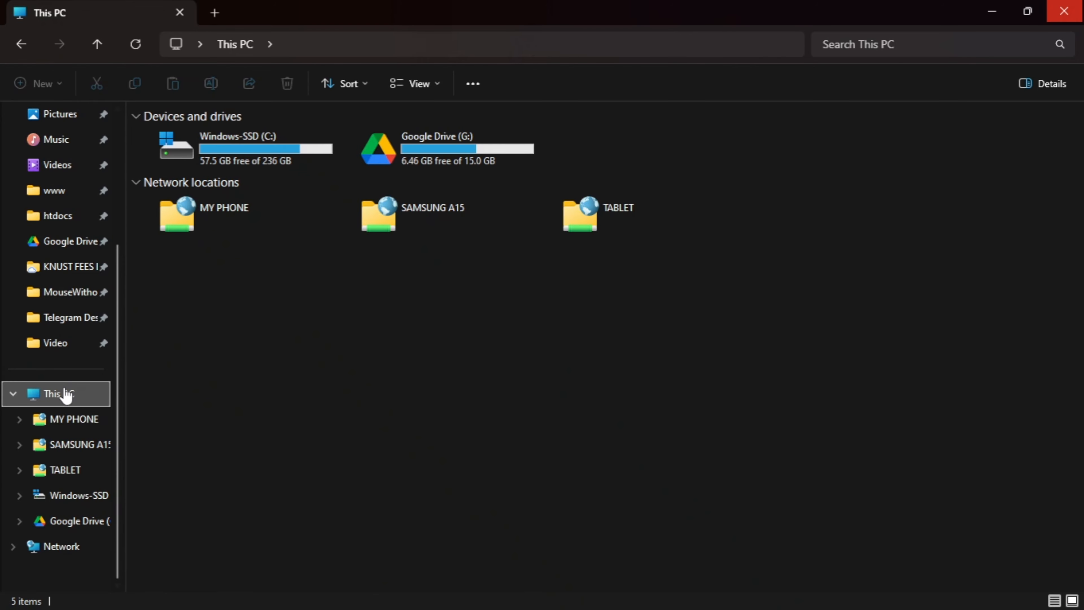
double_click(254, 147)
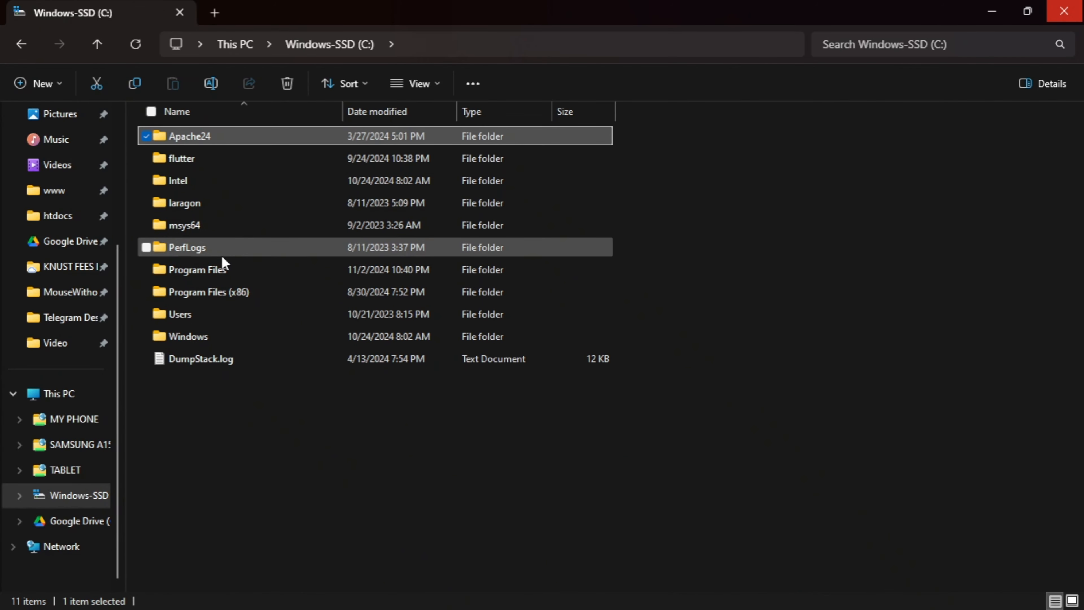
double_click(213, 270)
click(212, 269)
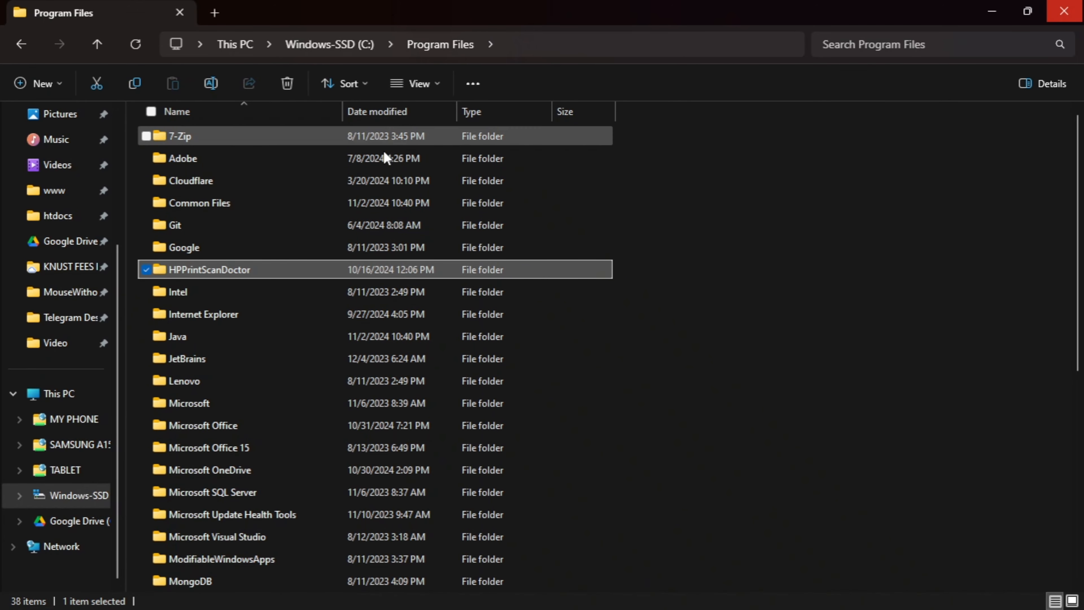
double_click(216, 342)
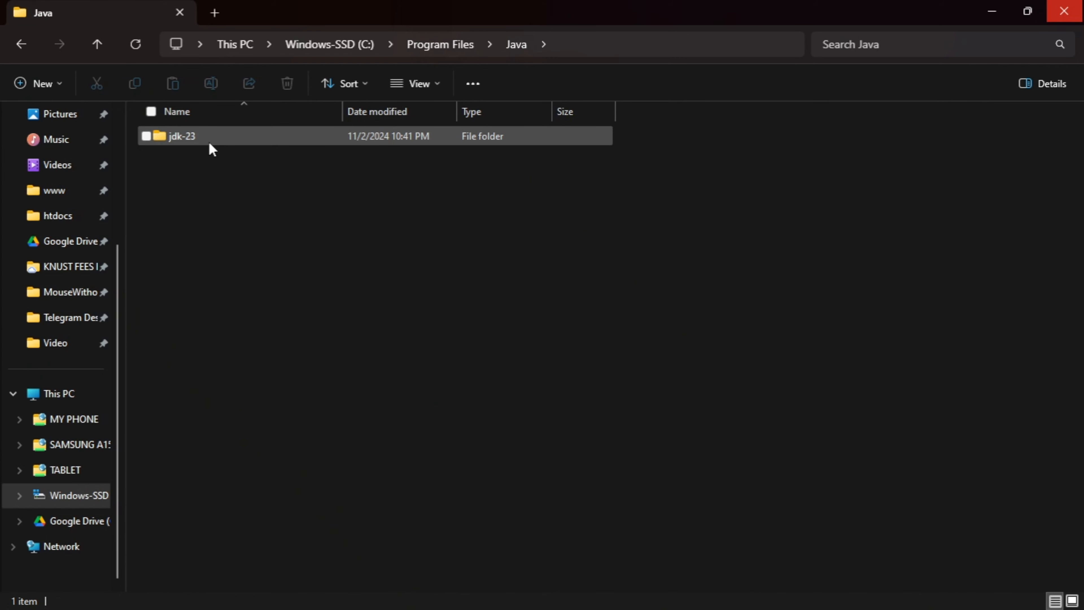
double_click(243, 141)
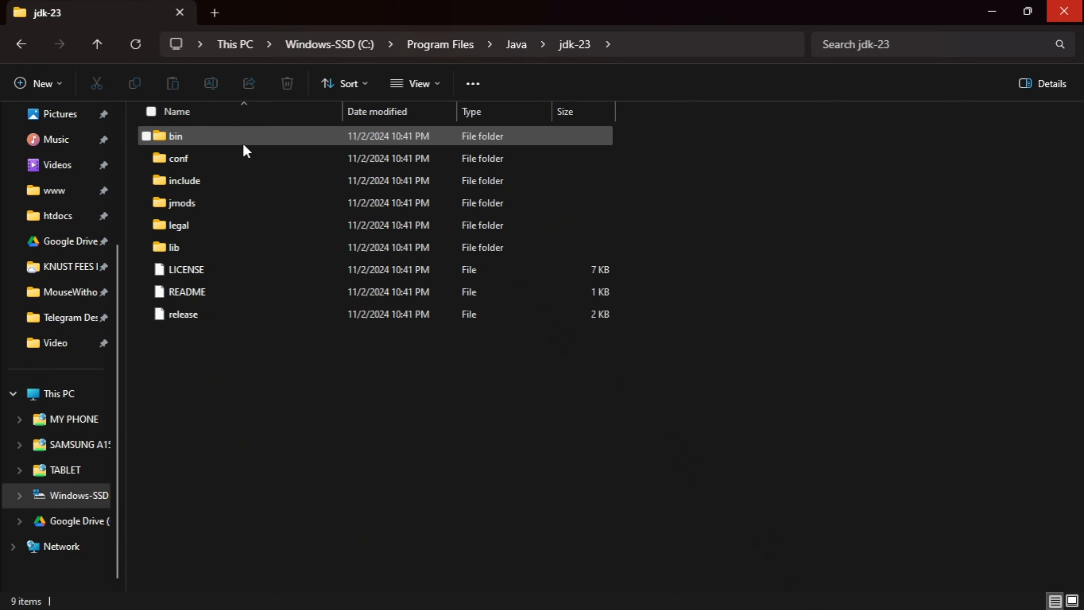
key(alt+Left)
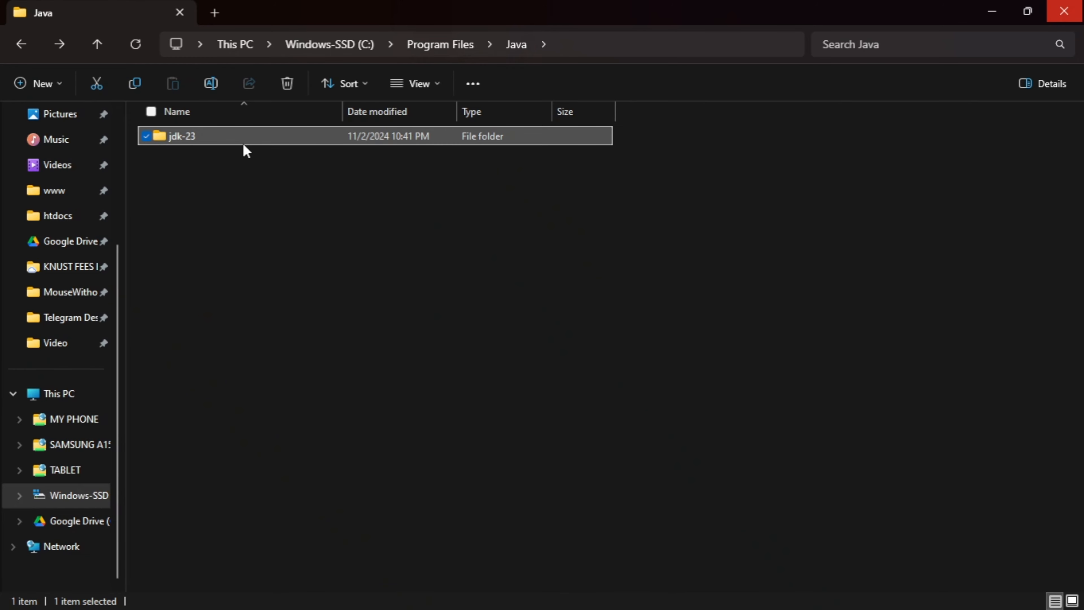
double_click(205, 145)
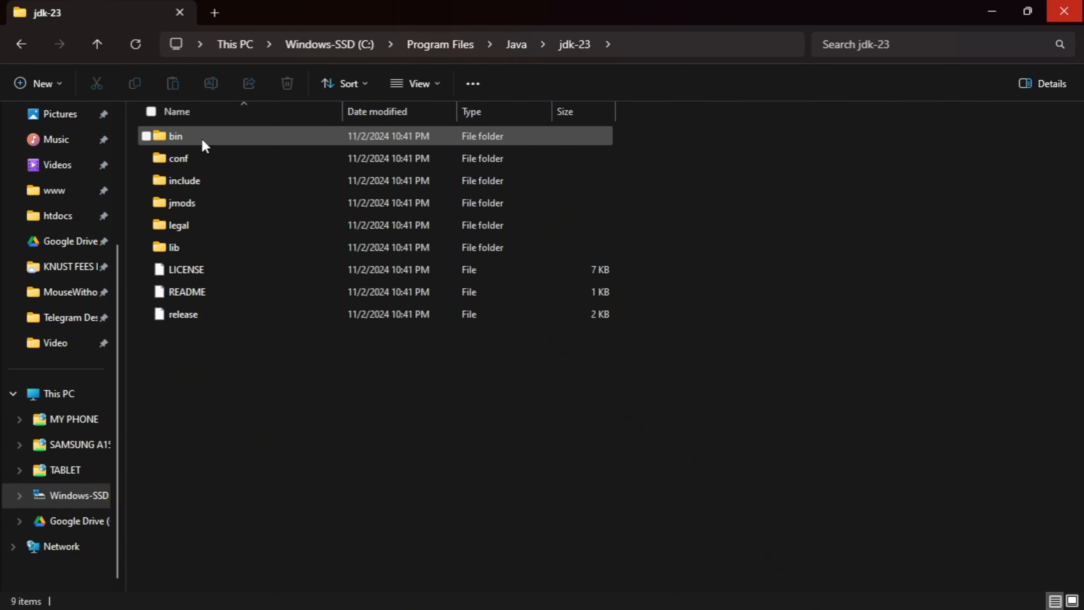
click(626, 45)
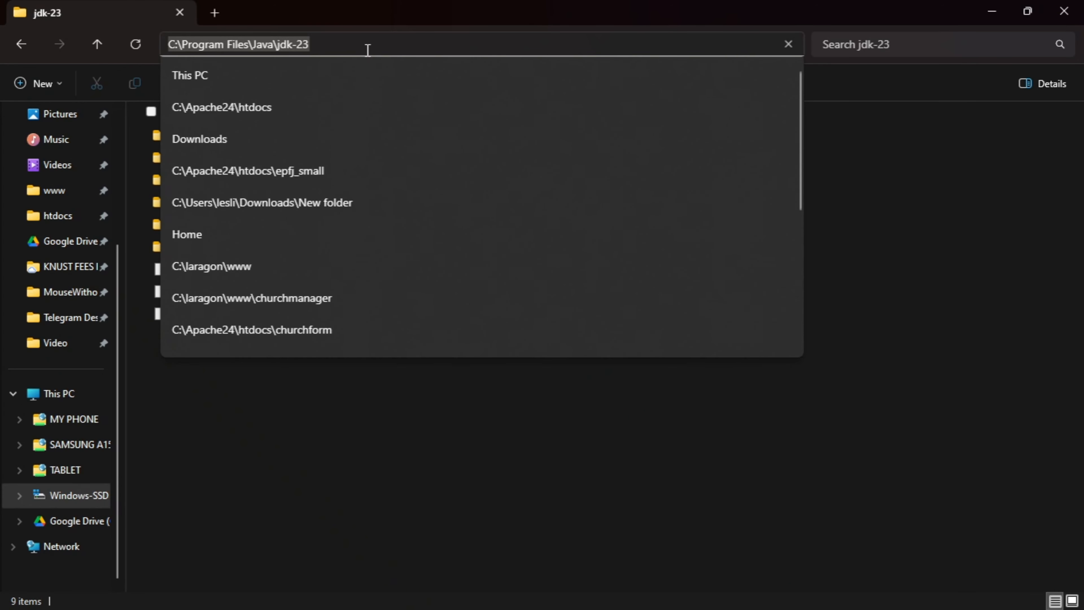
Search Windows for "envir", open the advanced system properties, and bring up the Environment Variables dialog.
key(super)
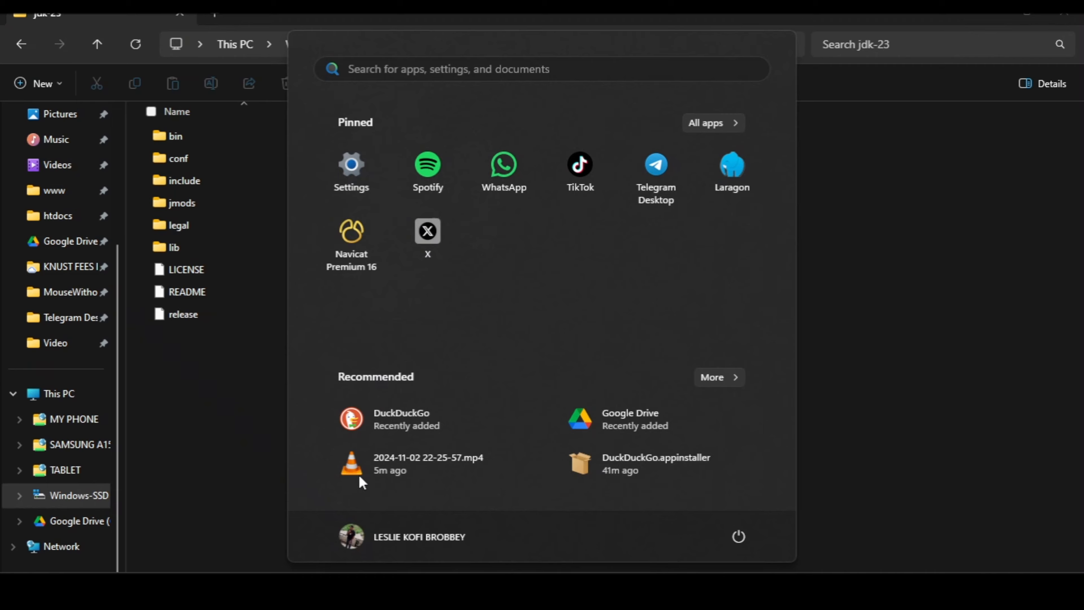
text(en)
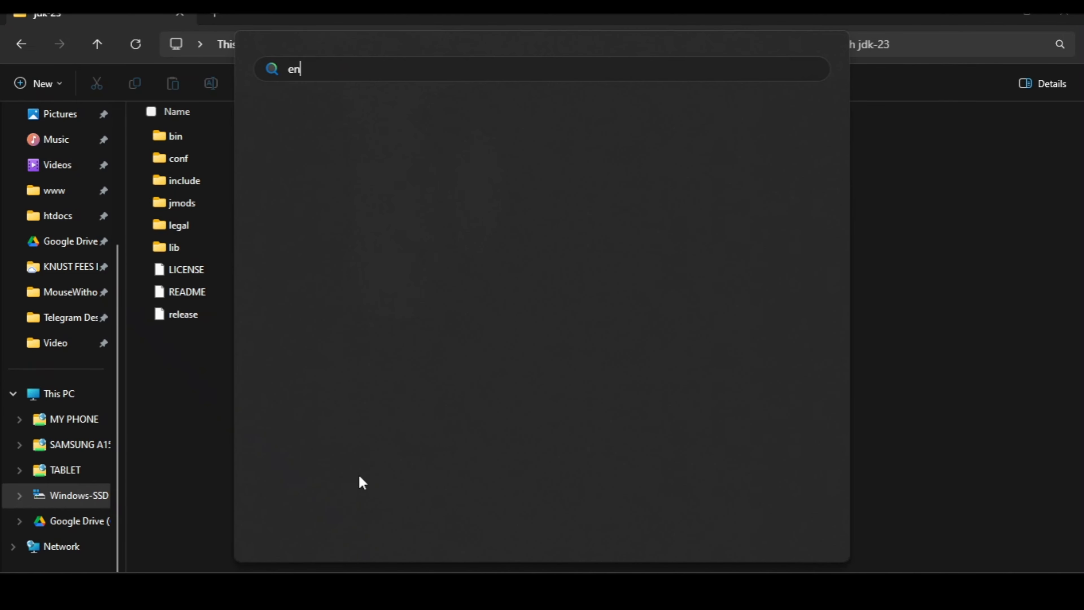
text(vir)
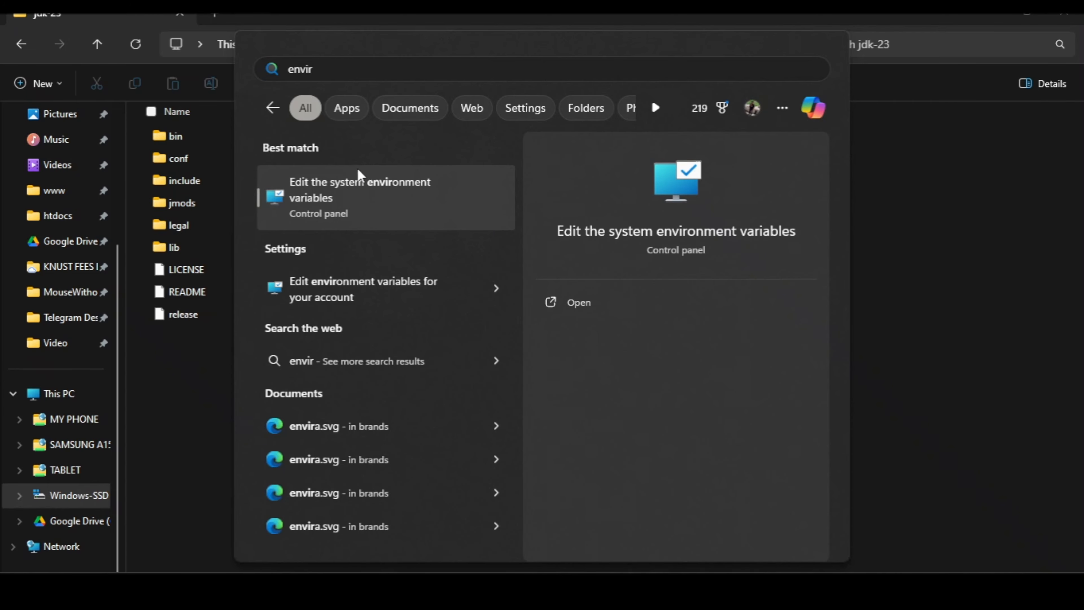
click(328, 201)
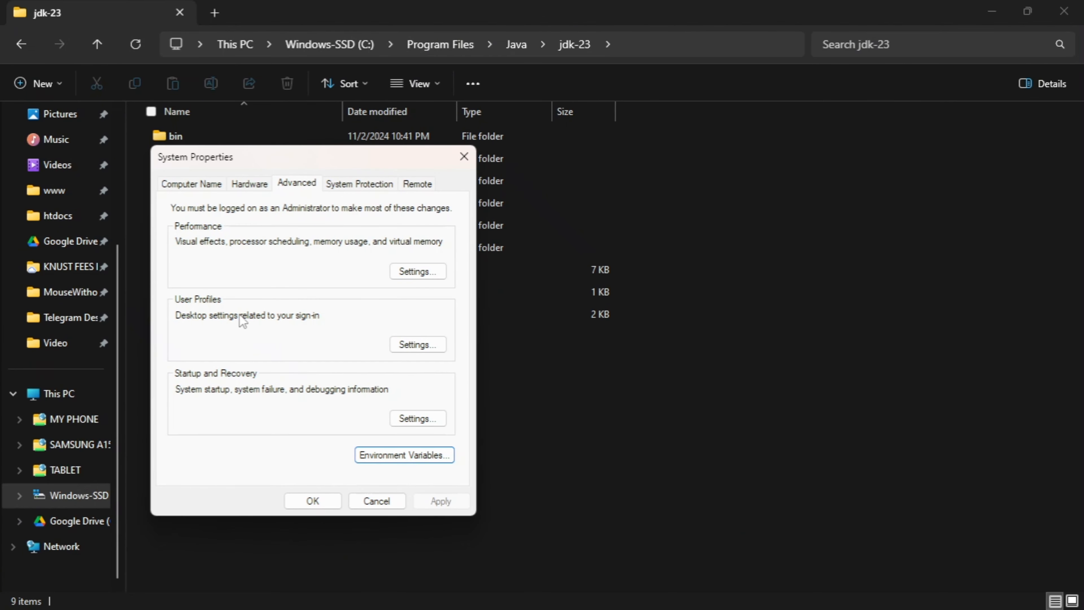
click(287, 179)
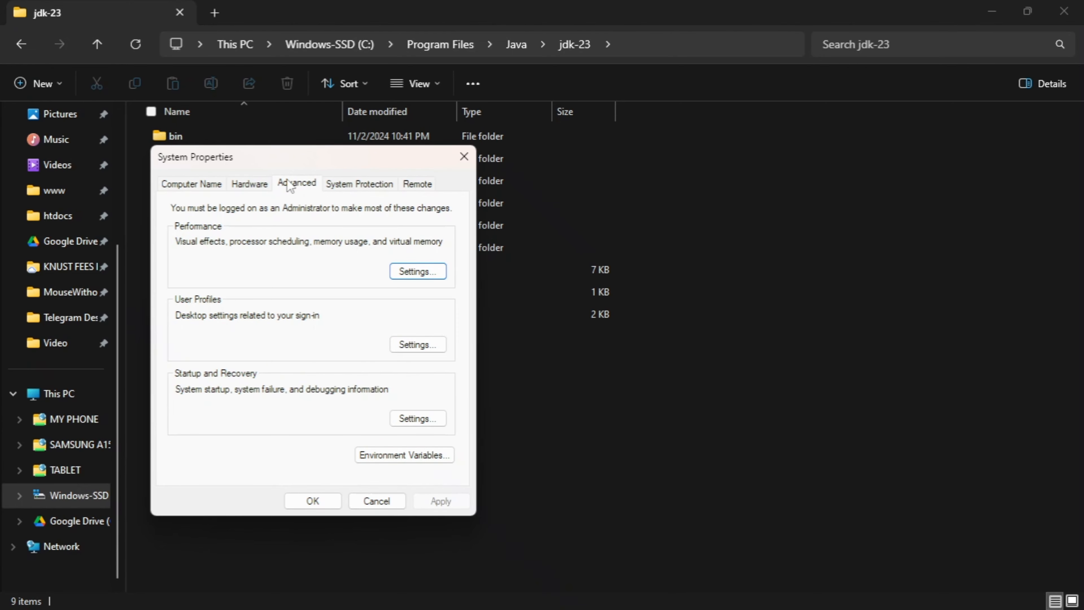
click(378, 461)
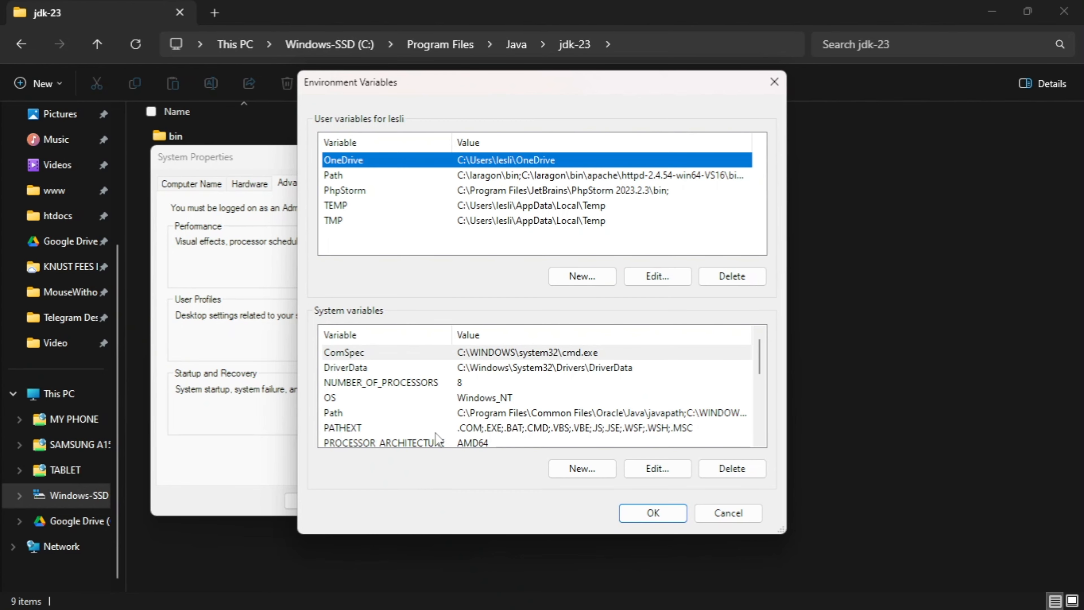
Open the Path entry under System variables for editing.
scroll(448, 397, down, 3)
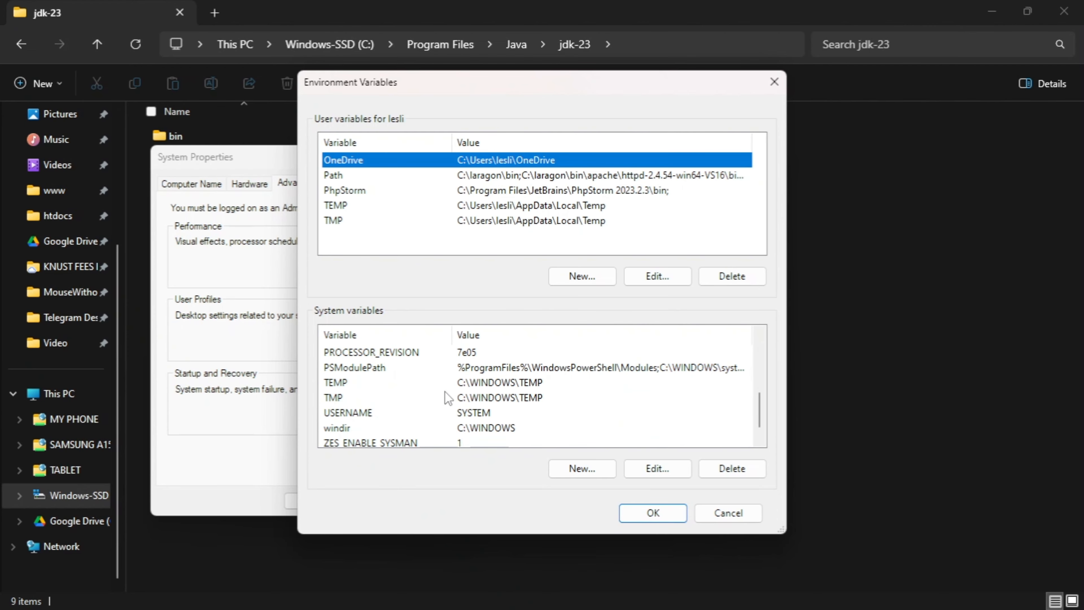
scroll(448, 398, up, 2)
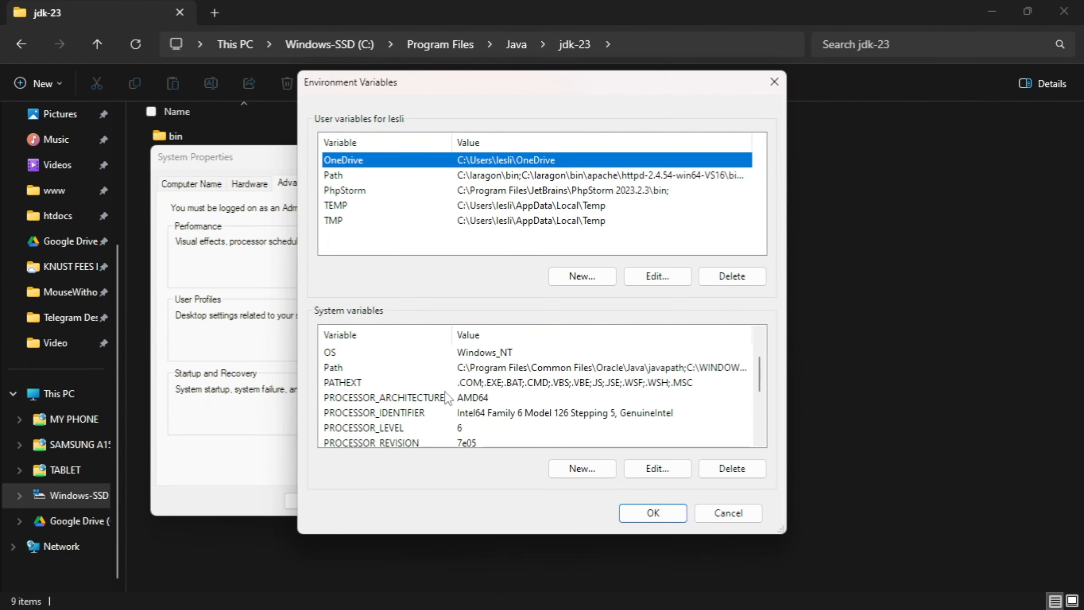
scroll(360, 376, down, 2)
scroll(358, 374, up, 3)
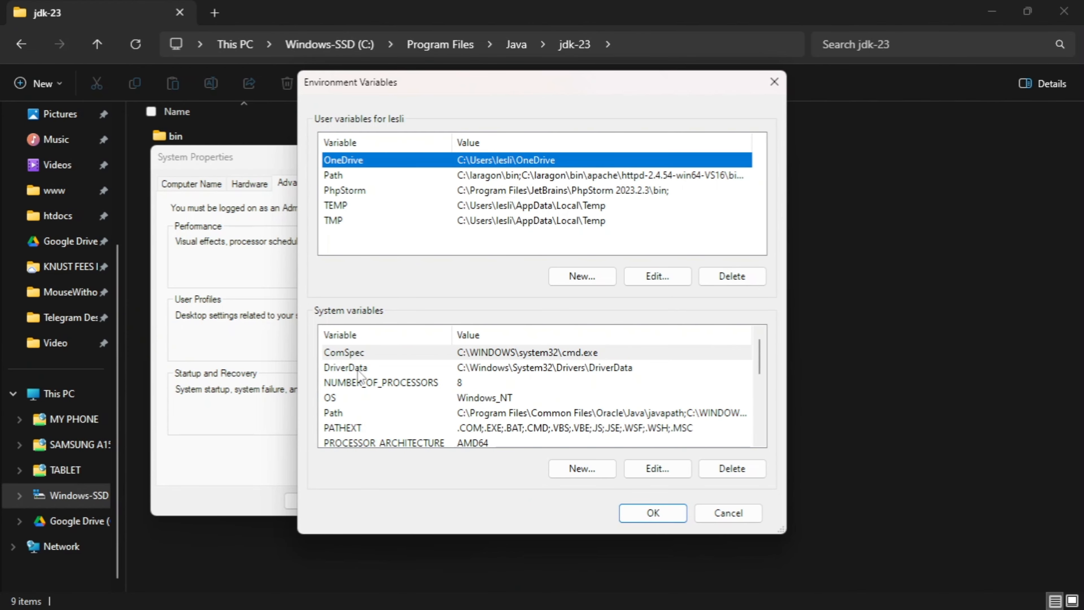
click(332, 413)
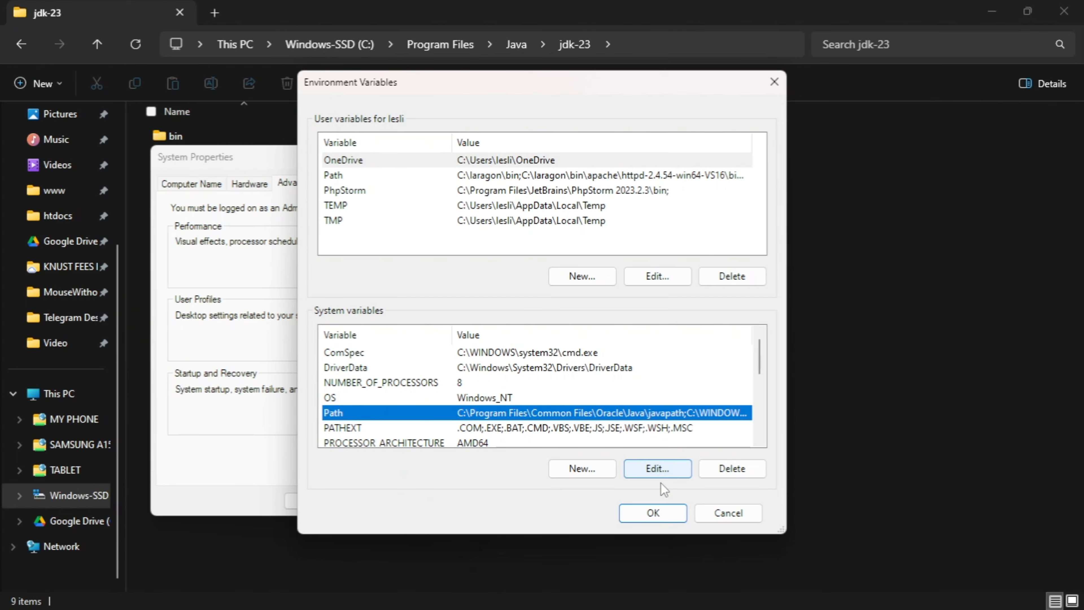
click(657, 473)
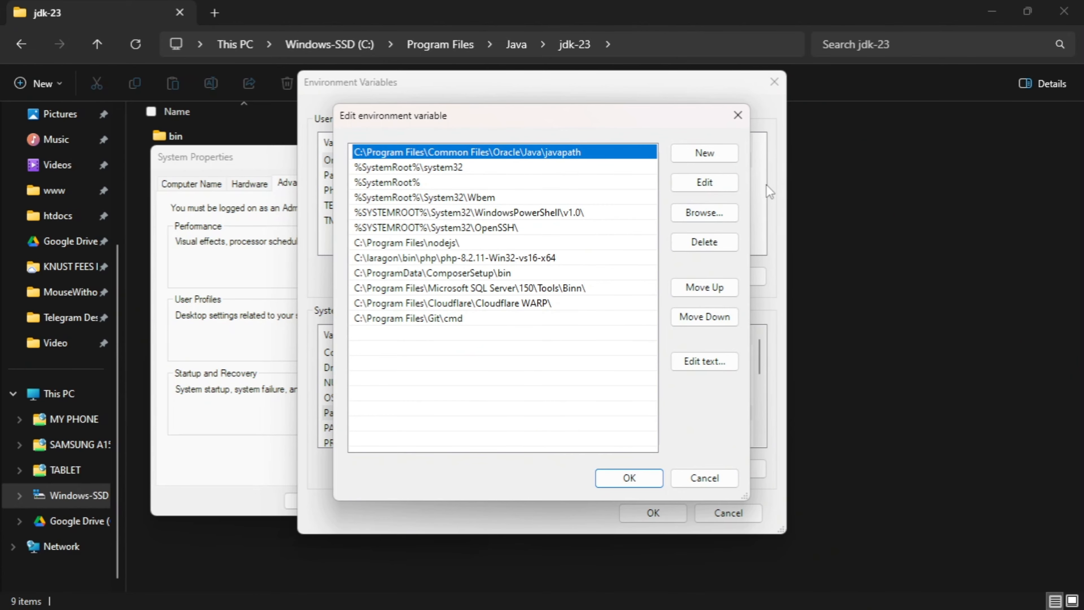
Switch back to File Explorer, open the jdk-23 bin folder, and copy its path C:\Program Files\Java\jdk-23\bin.
click(906, 155)
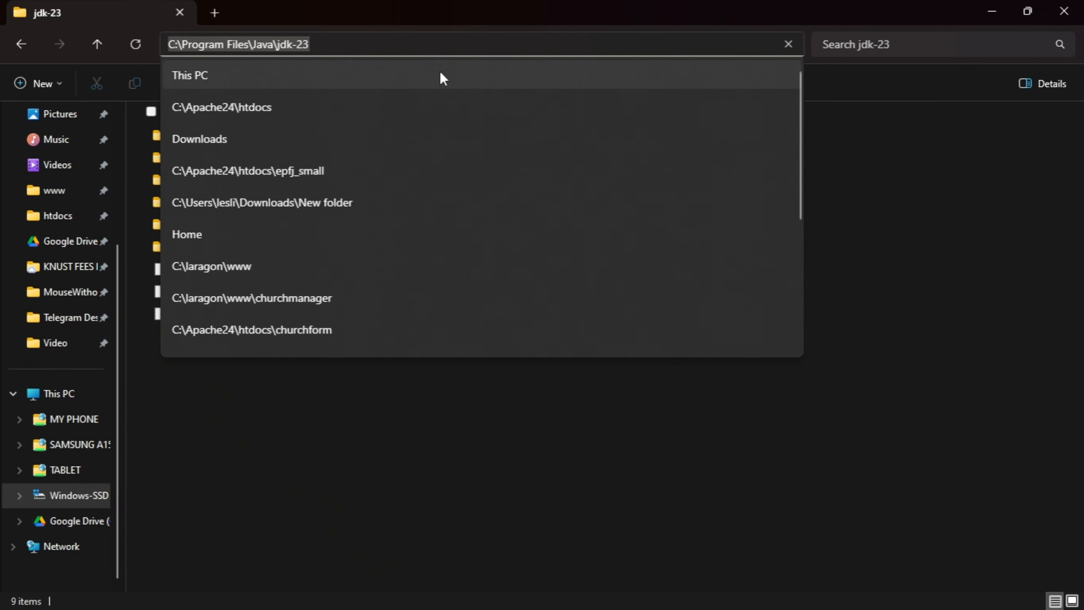
click(374, 565)
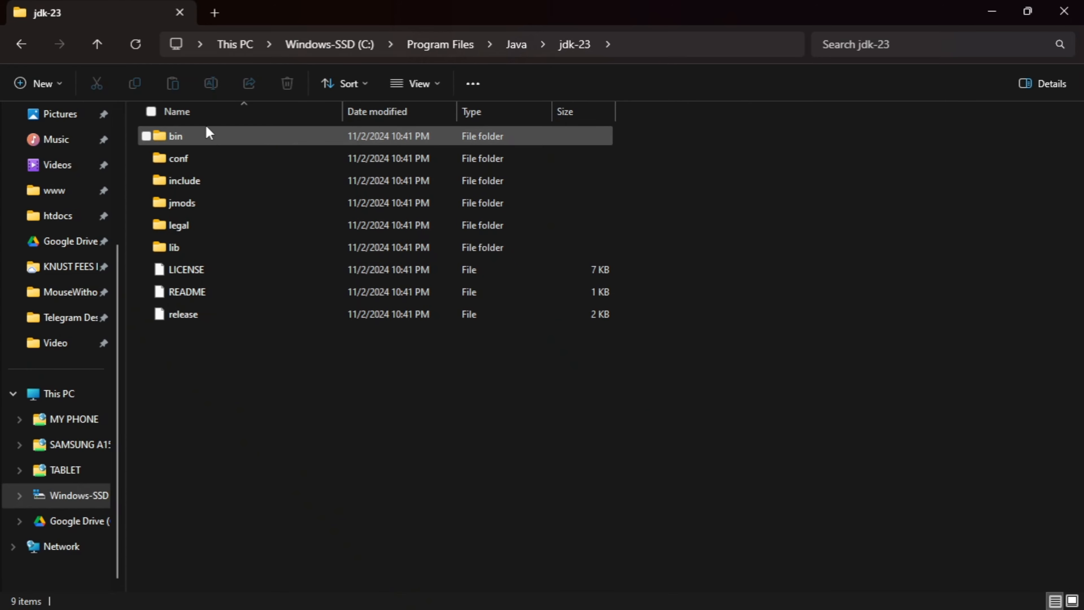
double_click(199, 134)
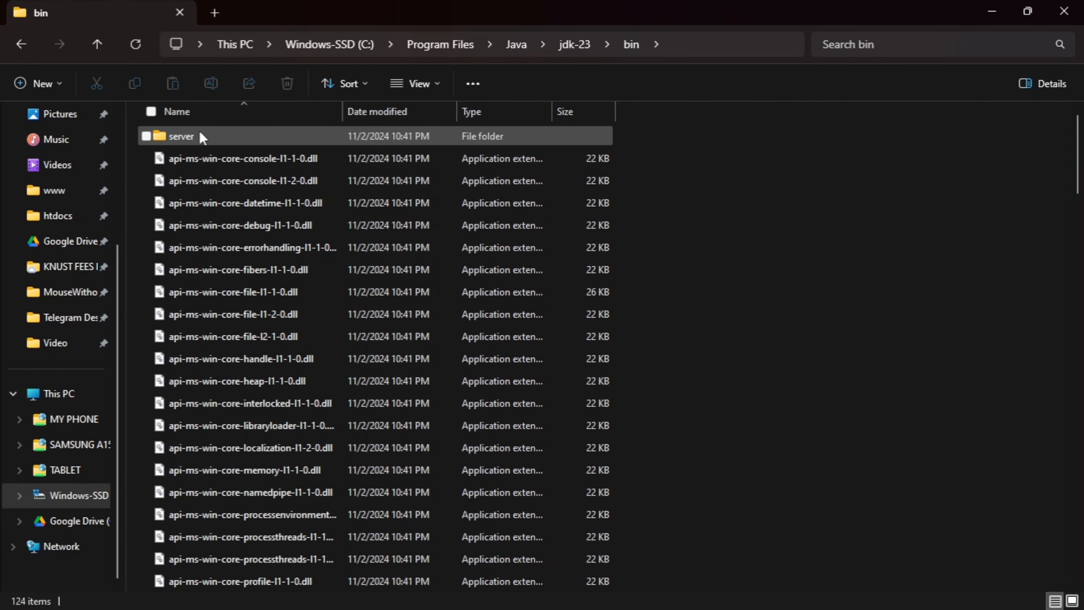
click(675, 43)
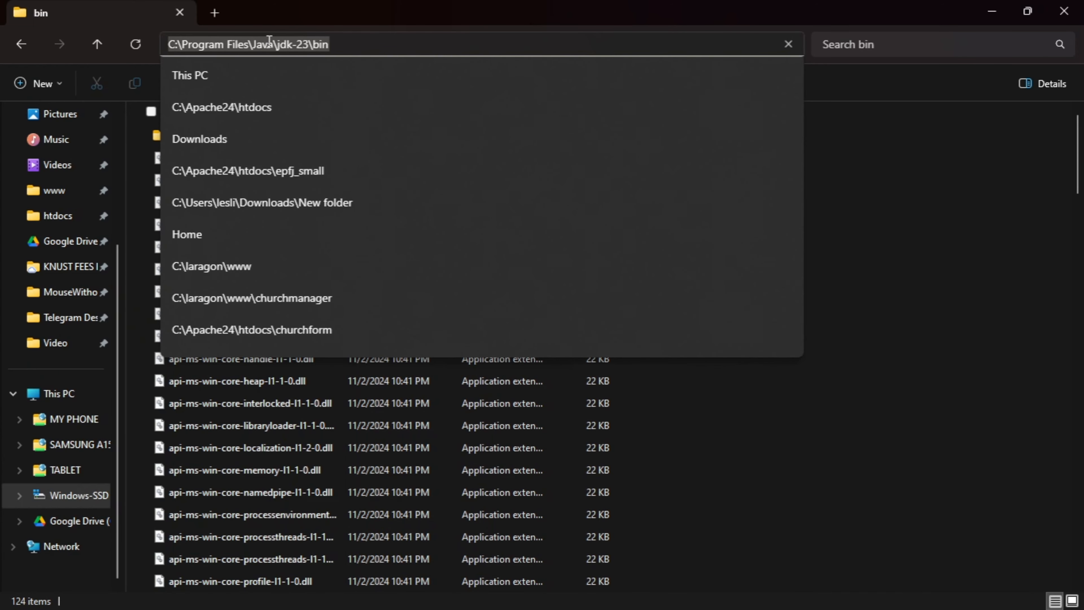
right_click(269, 42)
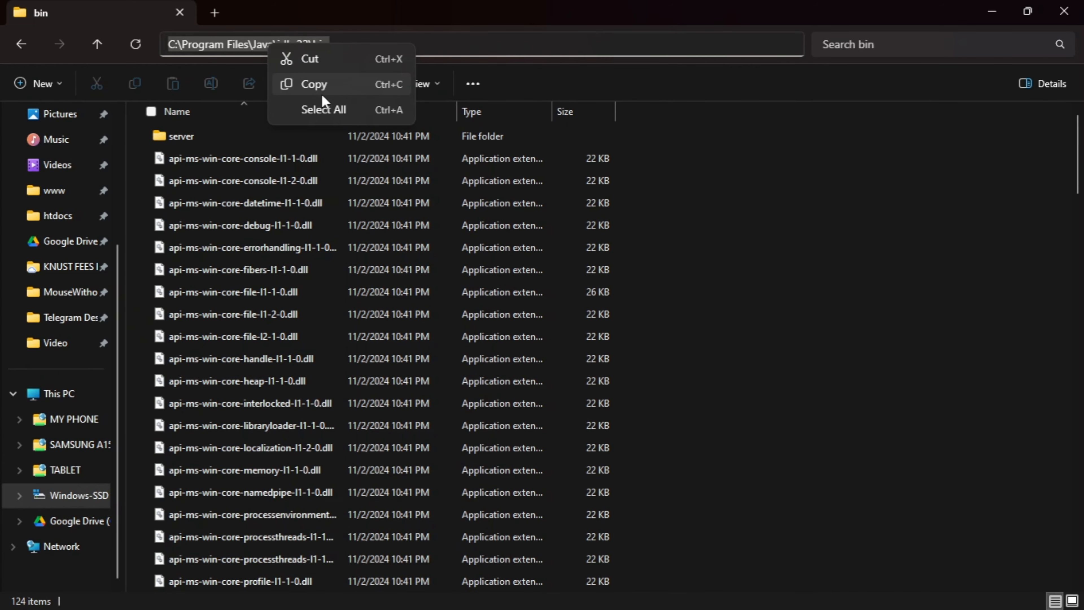
click(328, 89)
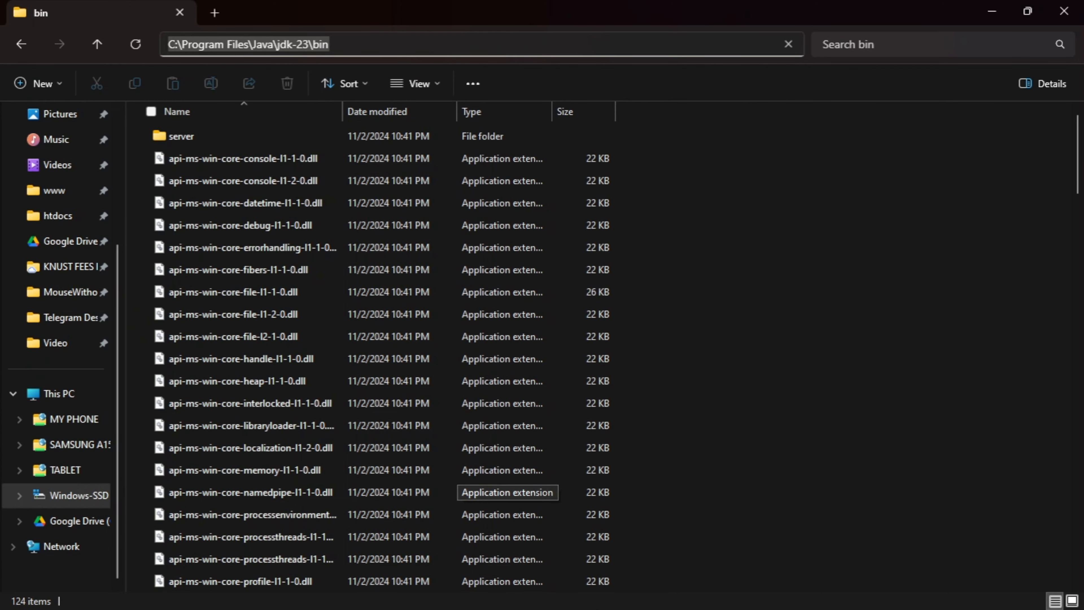
Add C:\Program Files\Java\jdk-23\bin as a new entry in the system Path variable and confirm all open dialogs.
mouse_move(735, 609)
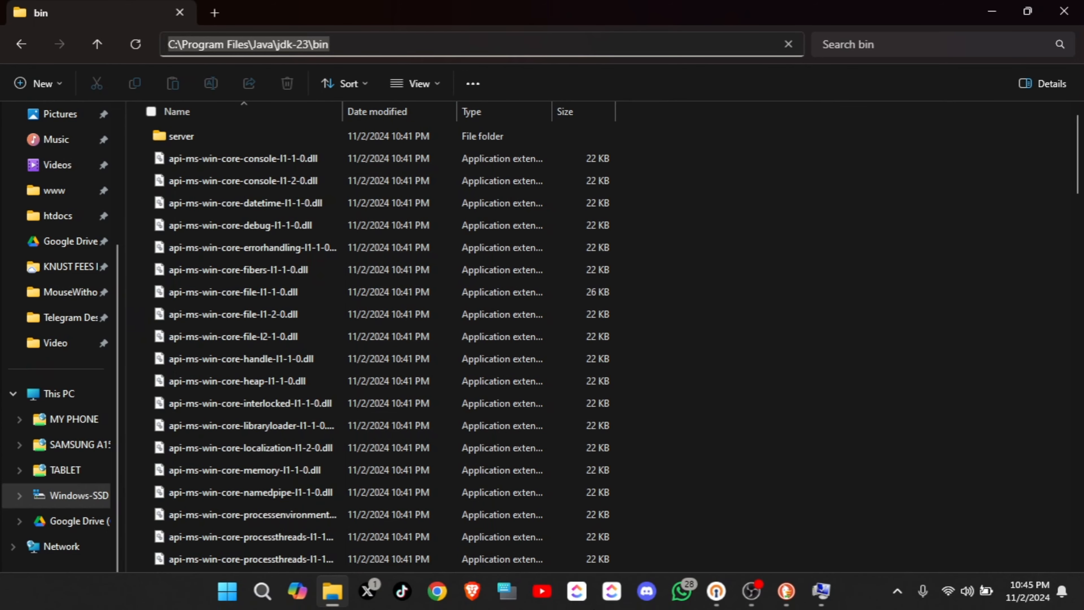
click(823, 597)
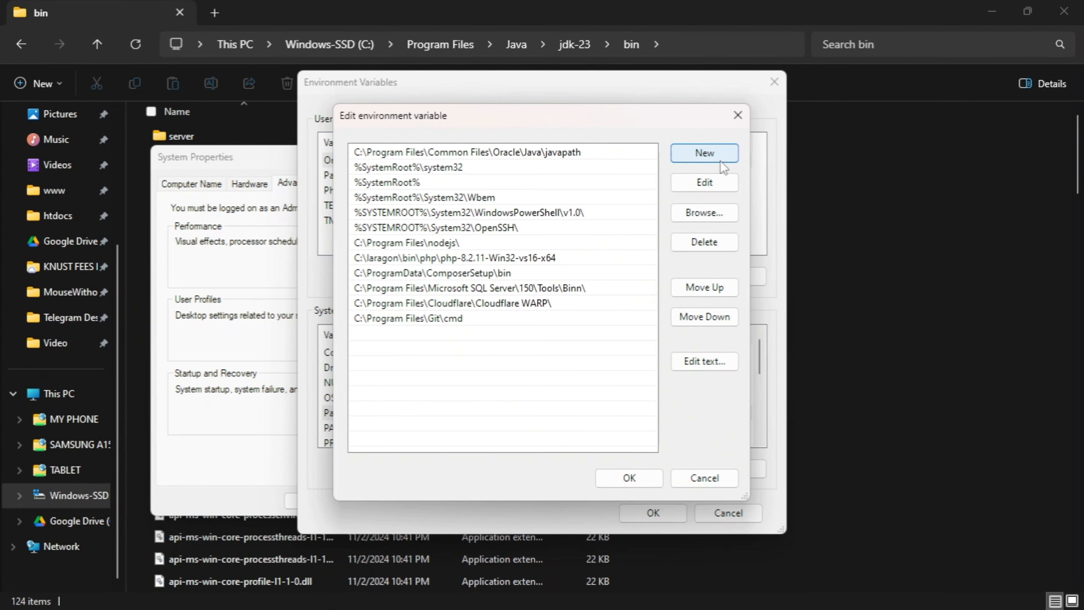
click(703, 155)
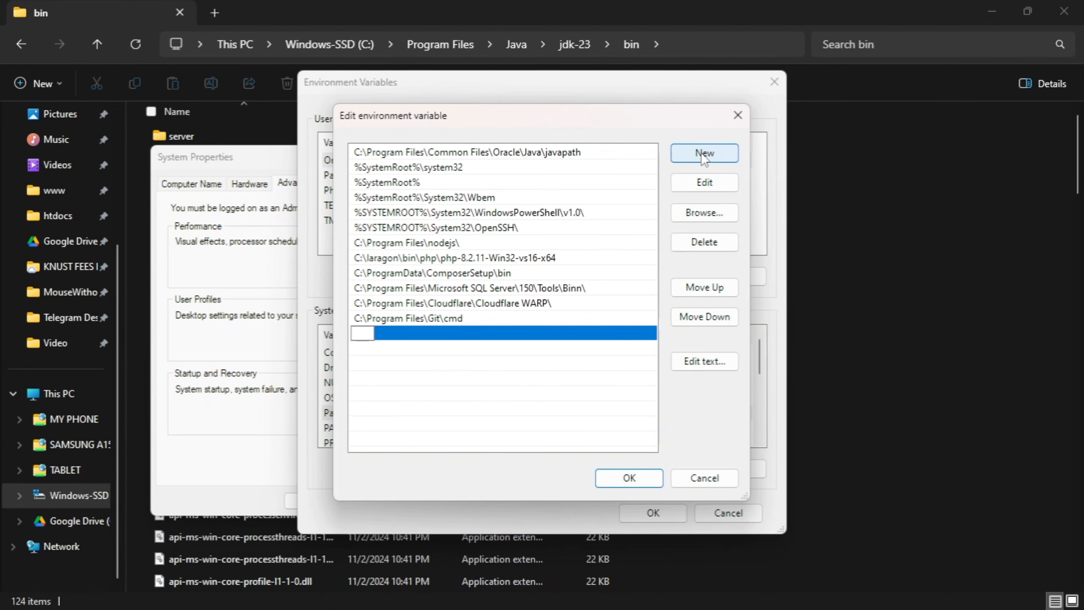
key(ctrl+v)
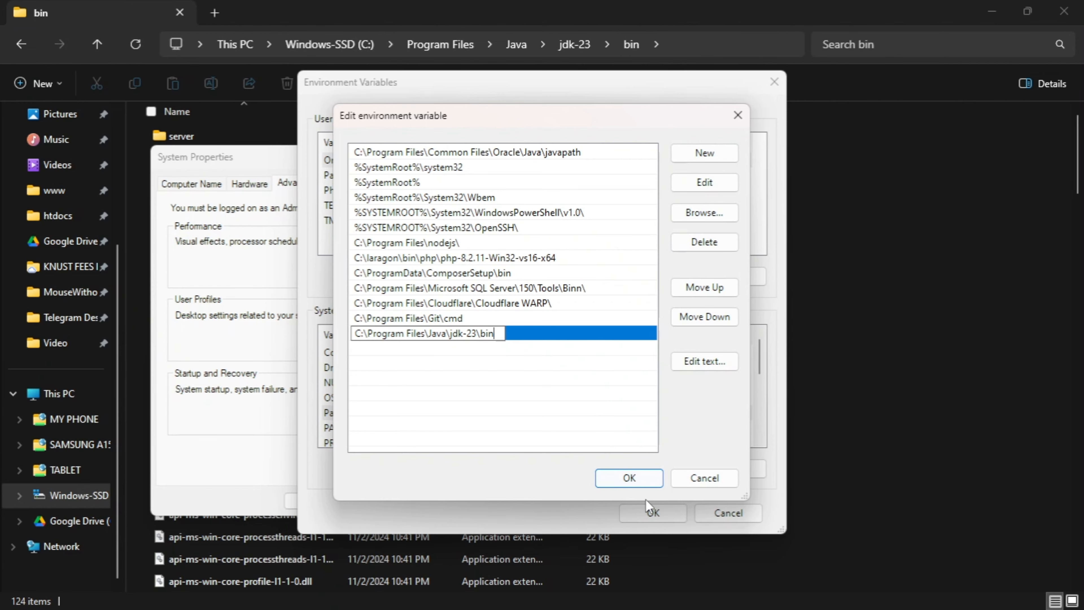
click(629, 478)
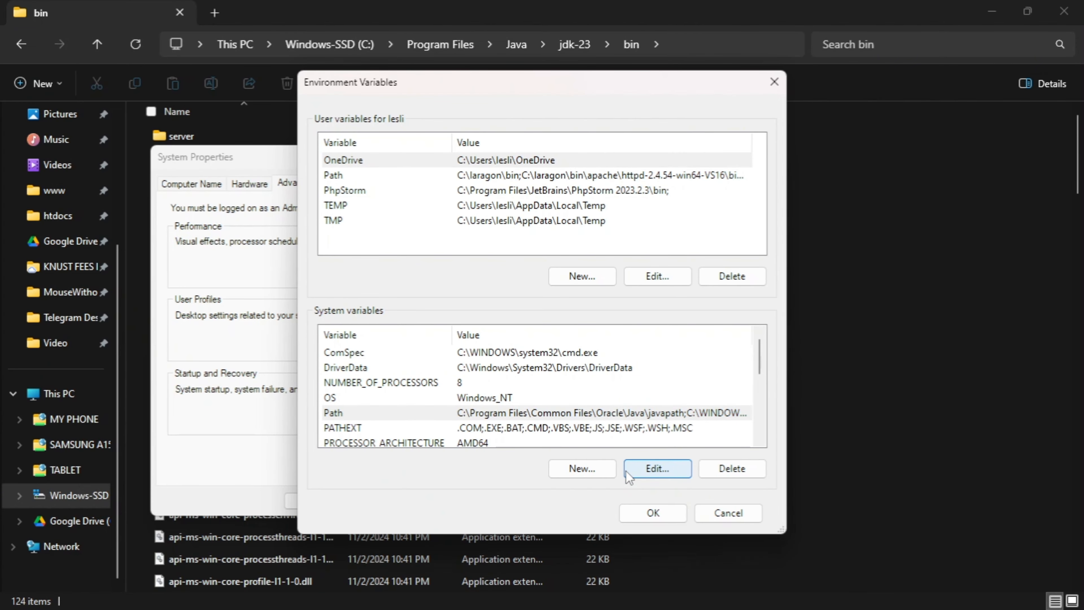
click(652, 515)
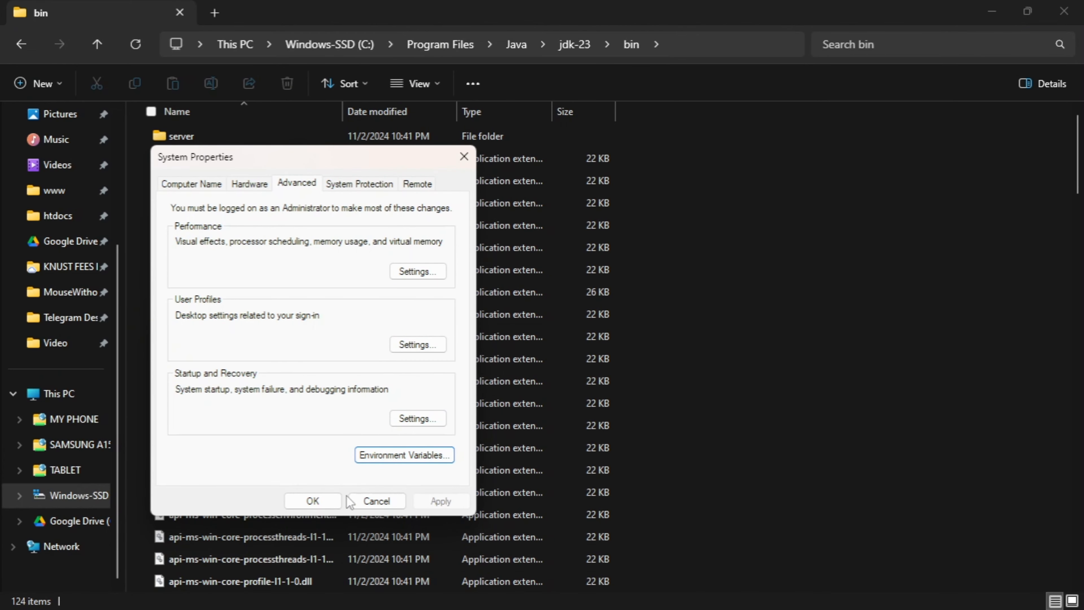
click(313, 502)
Search for "terminal", open Command Prompt, and run the java command to test the installation.
key(alt+d)
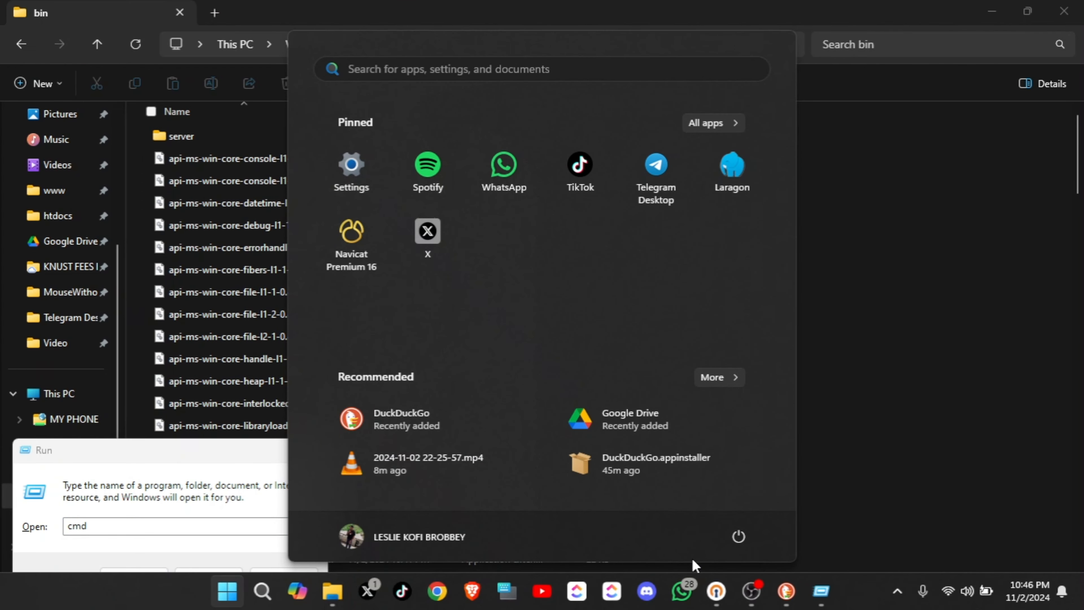
text(terminal)
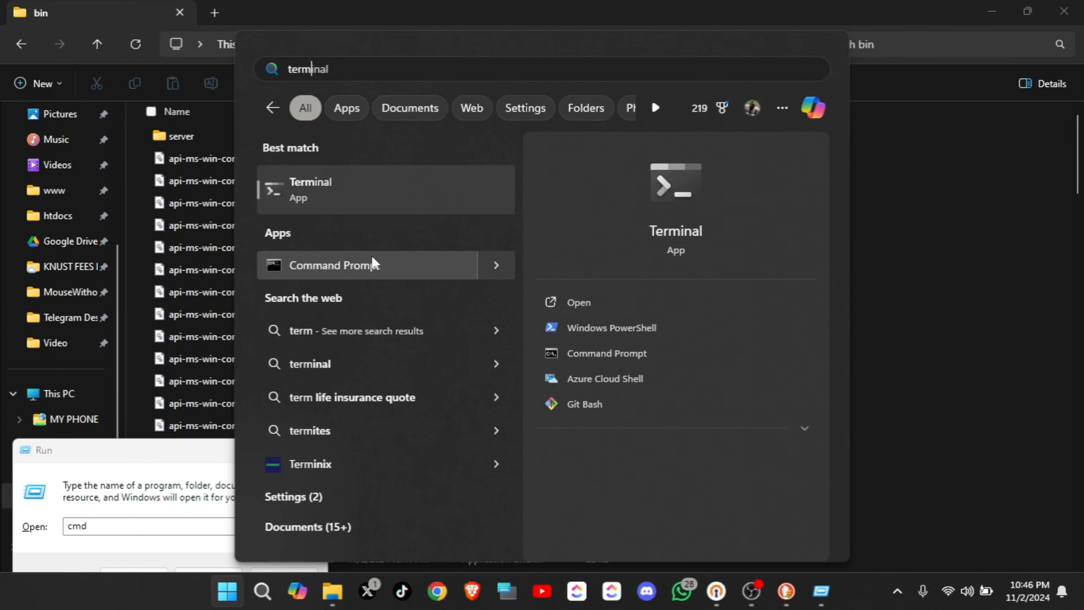
click(359, 261)
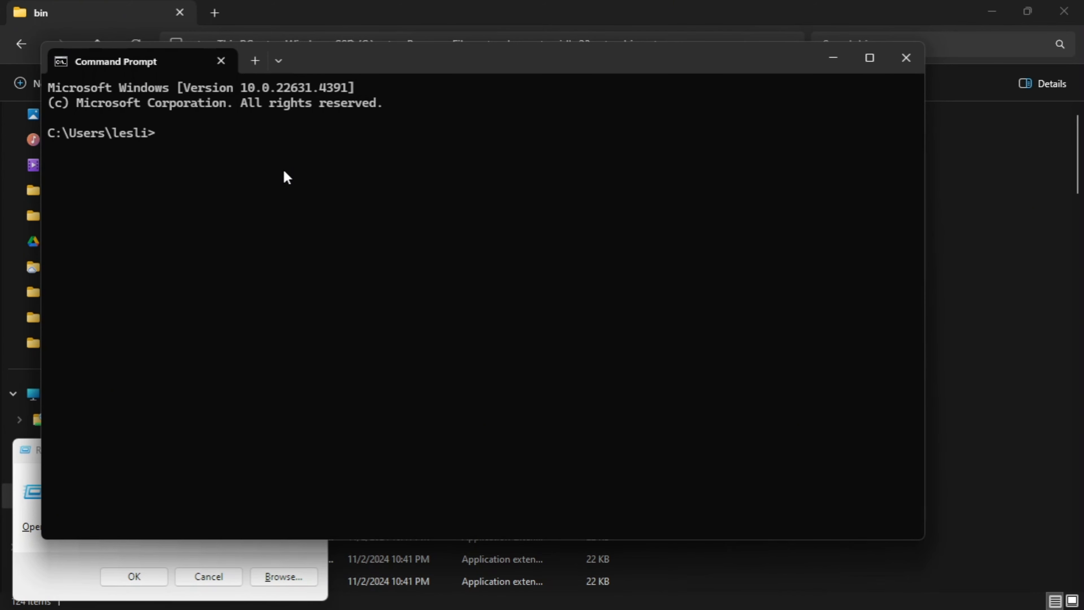
text(java)
key(Return)
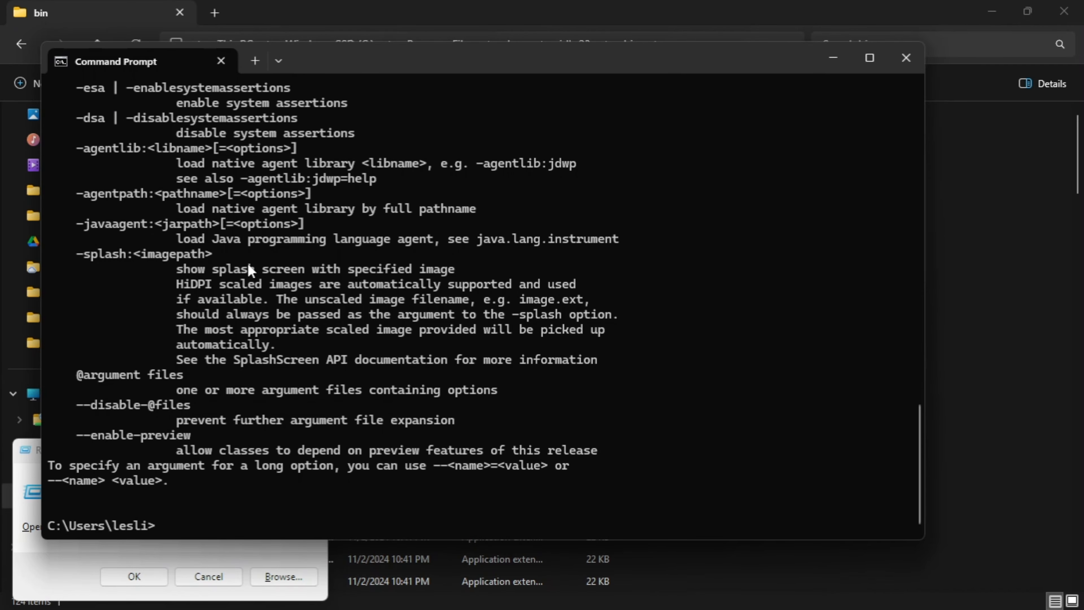
Look through the java usage output in Command Prompt, then check the installed version with java --version.
scroll(248, 272, up, 3)
scroll(248, 271, down, 3)
scroll(249, 272, up, 15)
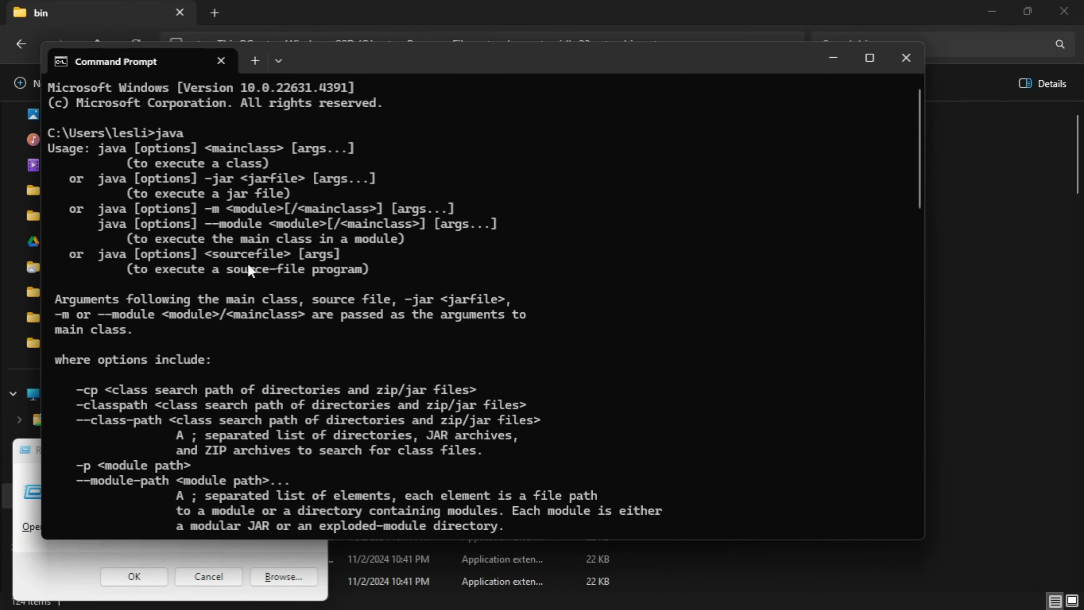
scroll(279, 284, down, 15)
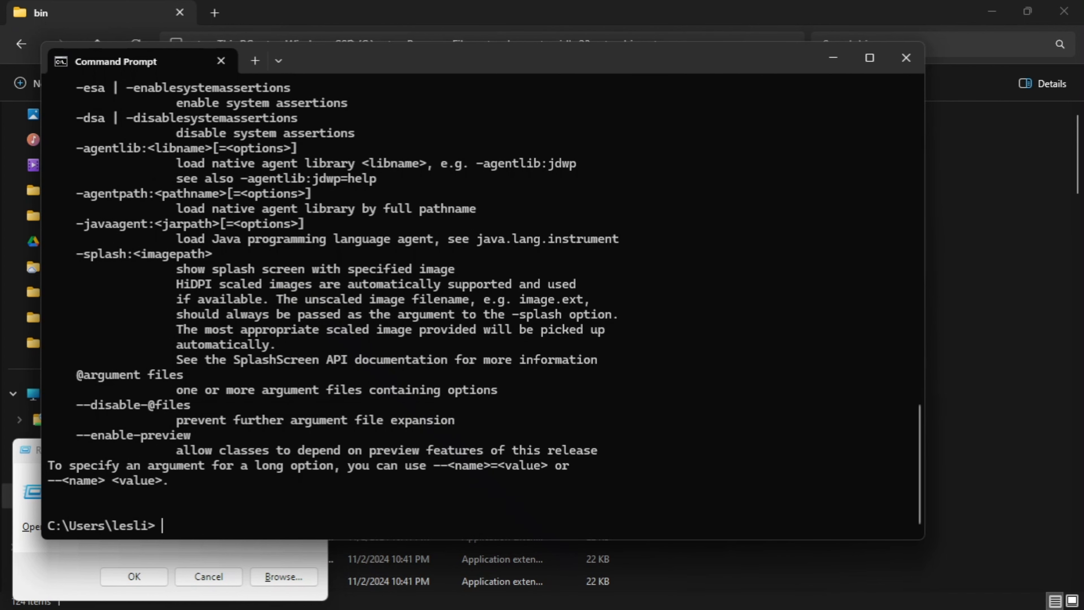
text(java --version)
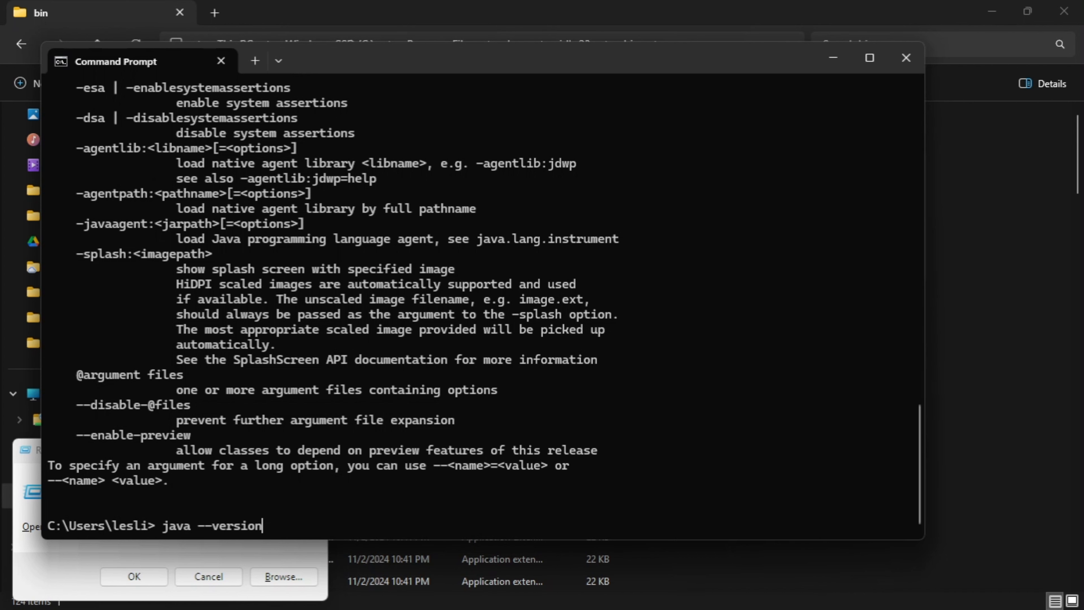
text(\)
key(Return)
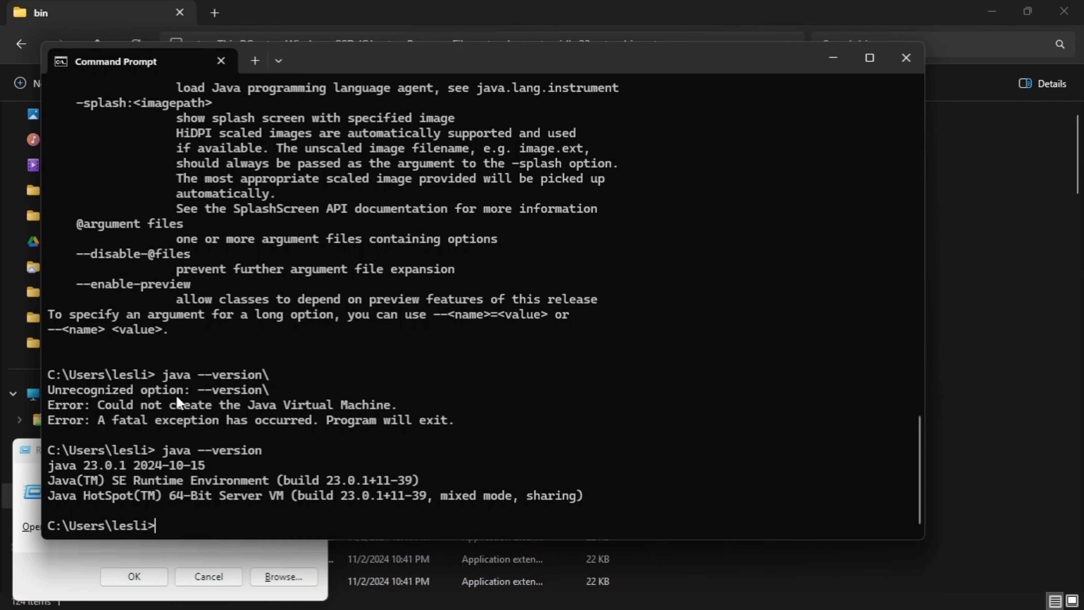
triple_click(95, 469)
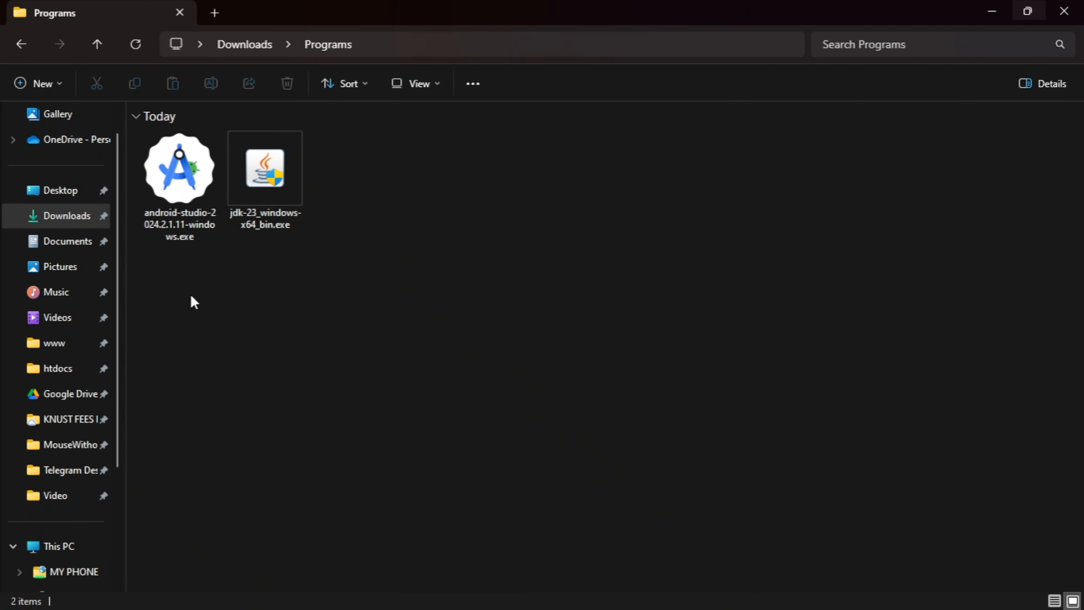
Run android-studio-2024.2.1.11-windows.exe and install Android Studio with the Android Virtual Device component and the Android Studio Start Menu folder.
click(181, 166)
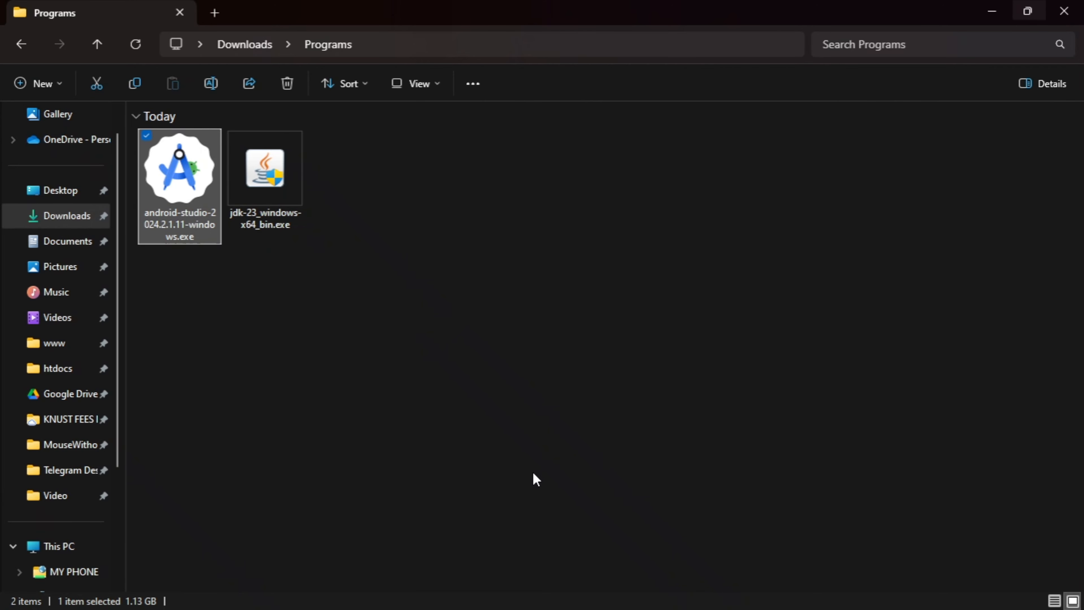
click(821, 592)
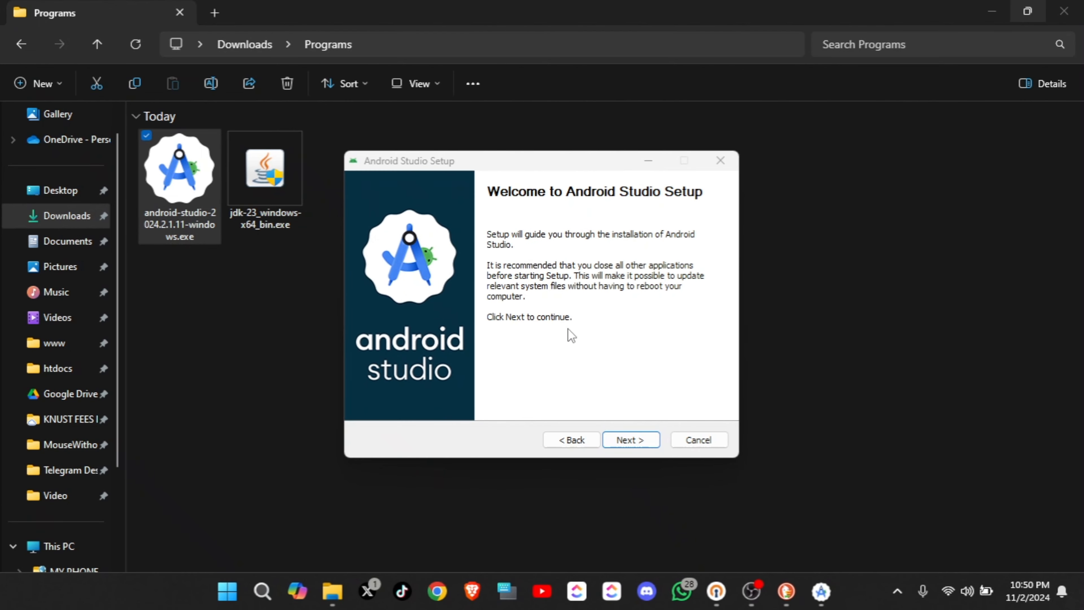
click(626, 439)
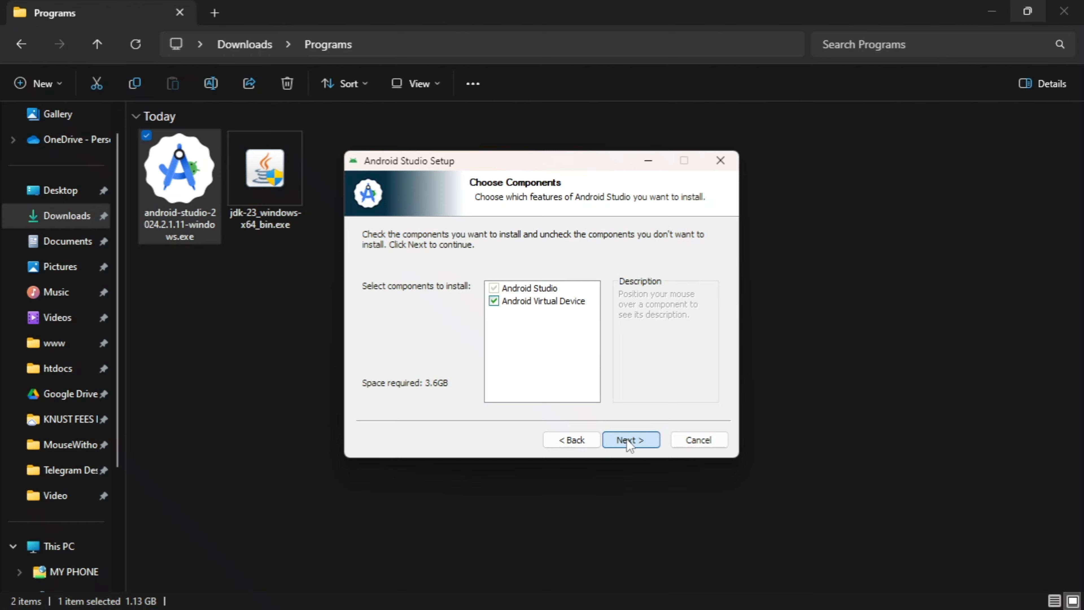
click(629, 444)
click(627, 440)
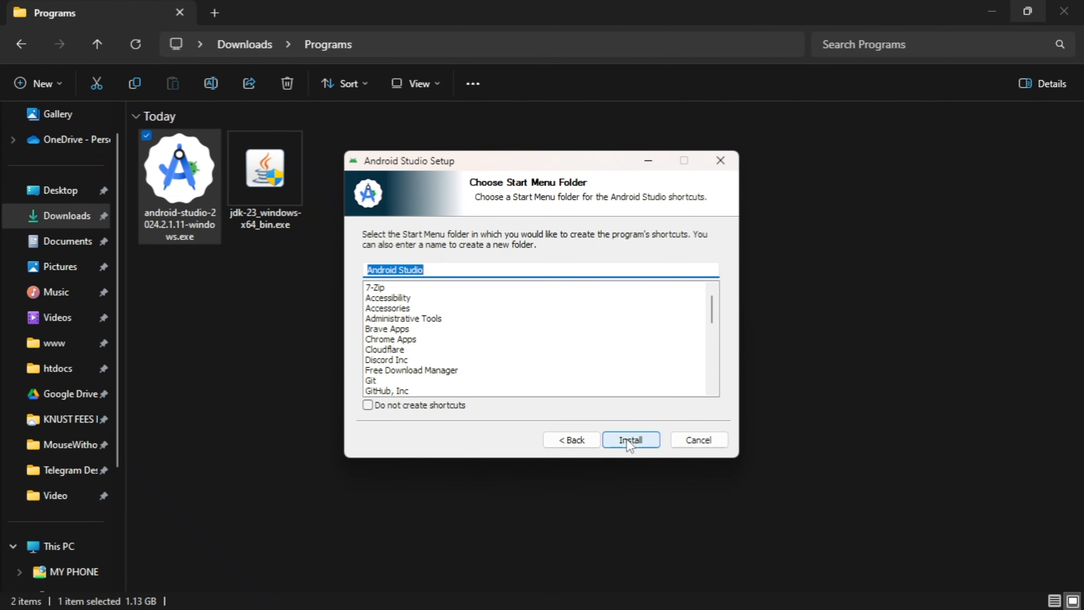
click(627, 441)
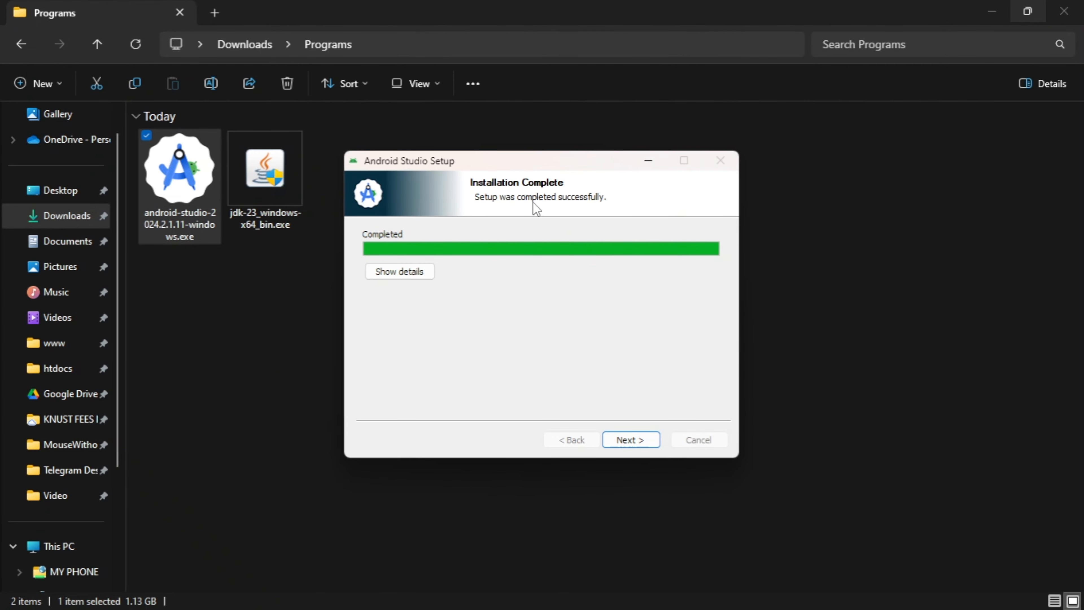
Finish the installer with Start Android Studio enabled and decline sending usage statistics to Google.
click(630, 440)
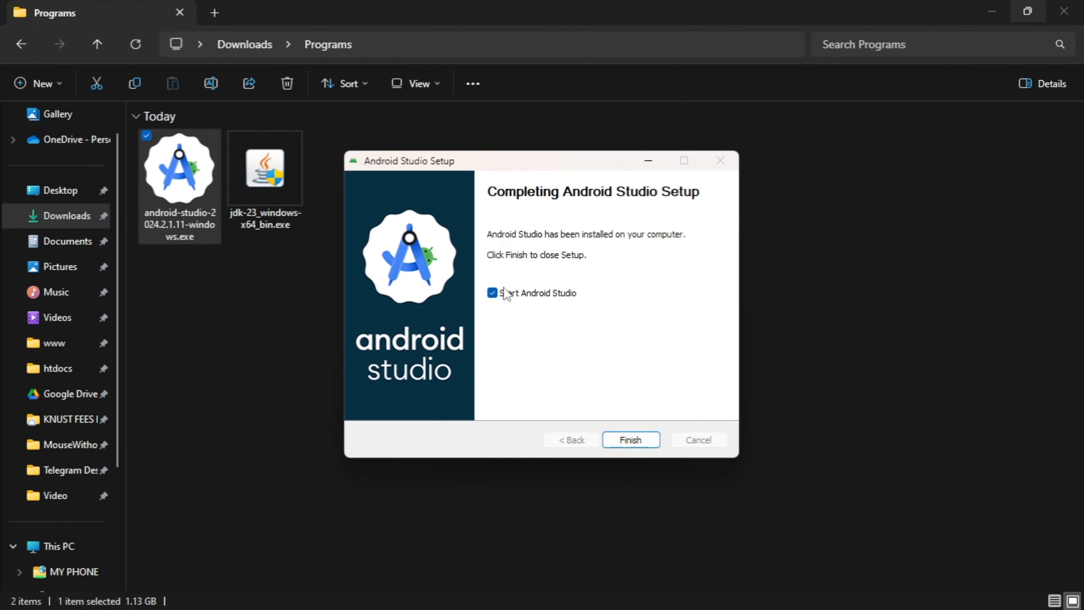
click(623, 440)
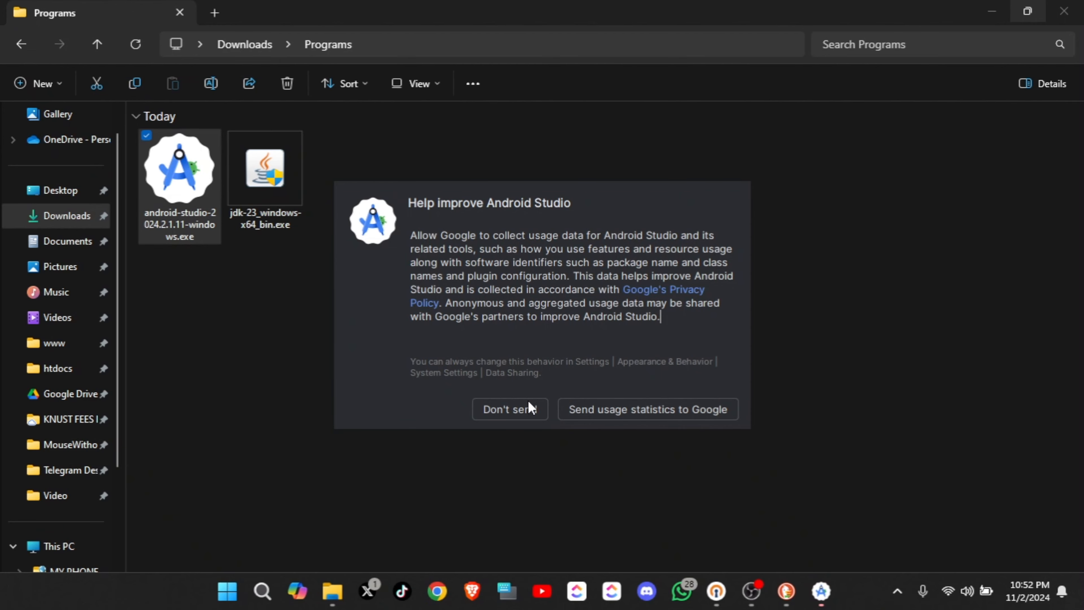
click(513, 407)
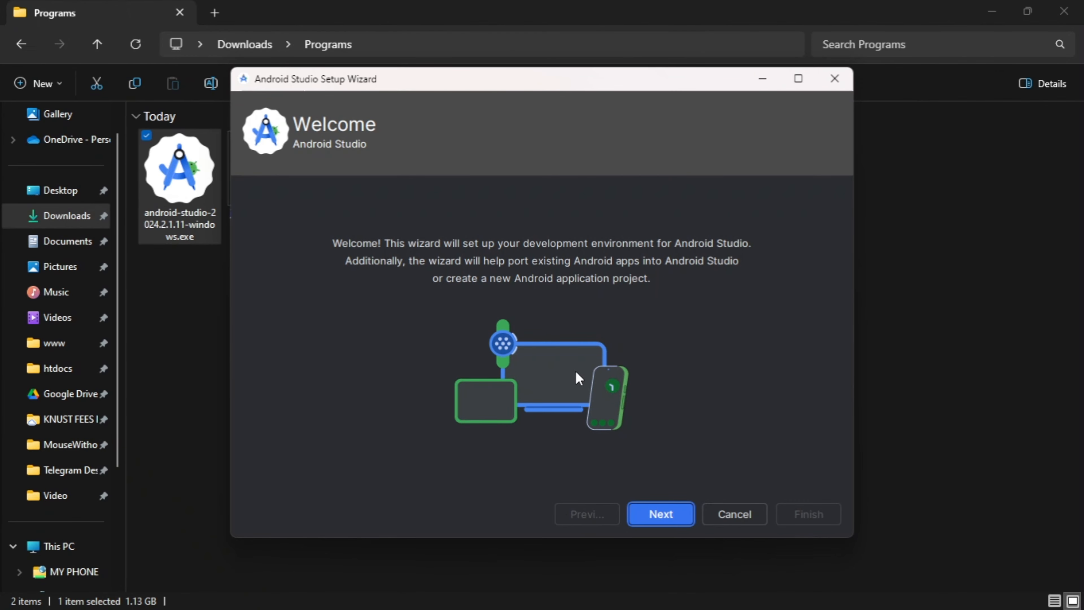
Go through the Android Studio Setup Wizard with the Standard setup type, review the SDK components to download, and continue to the License Agreement.
click(643, 510)
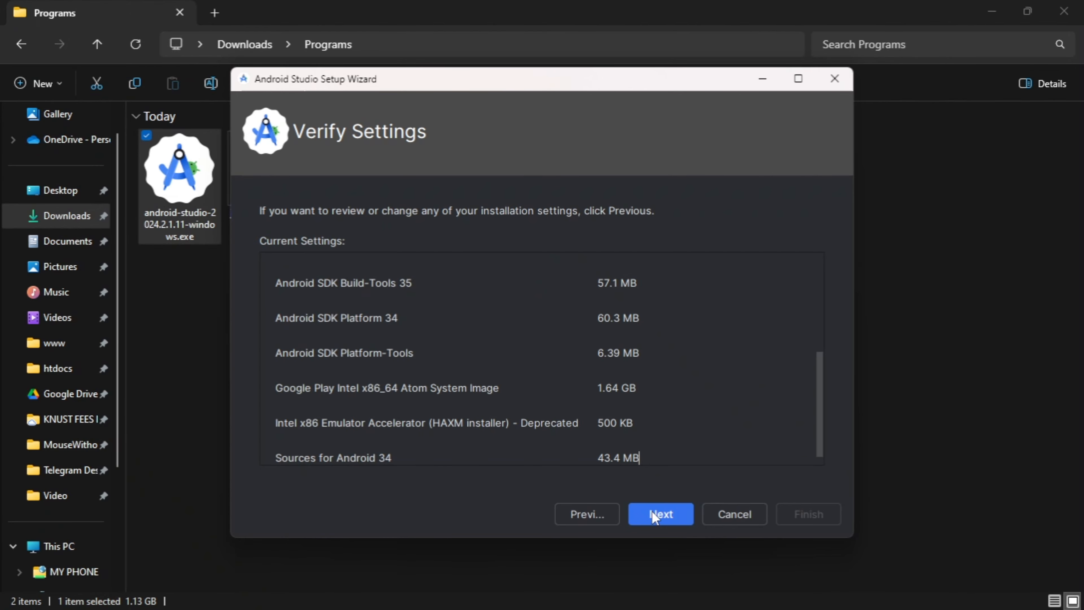
scroll(617, 342, down, 1)
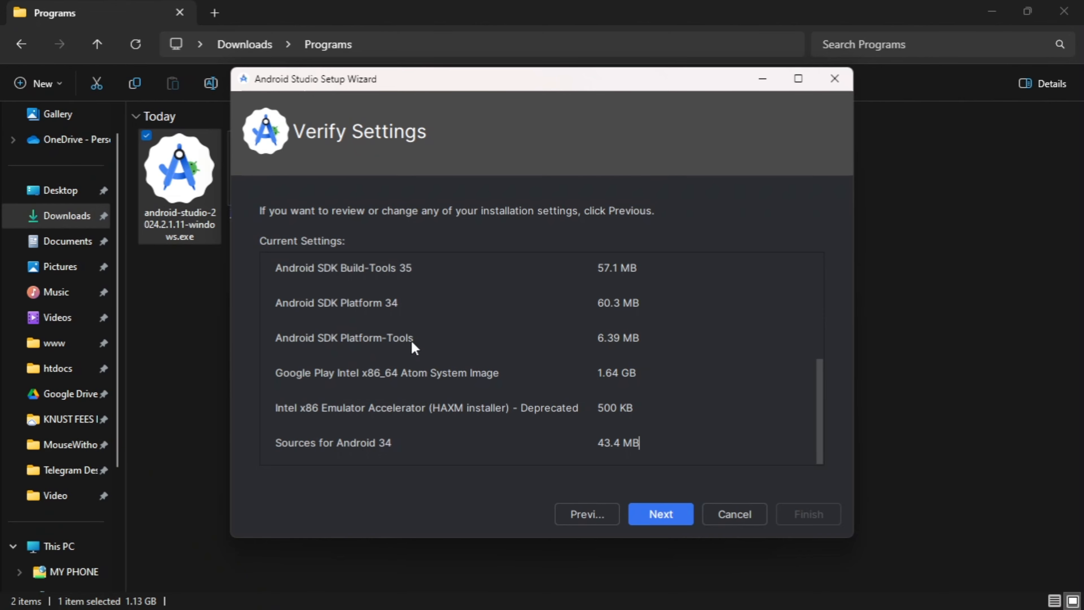
scroll(411, 341, up, 8)
scroll(465, 309, up, 2)
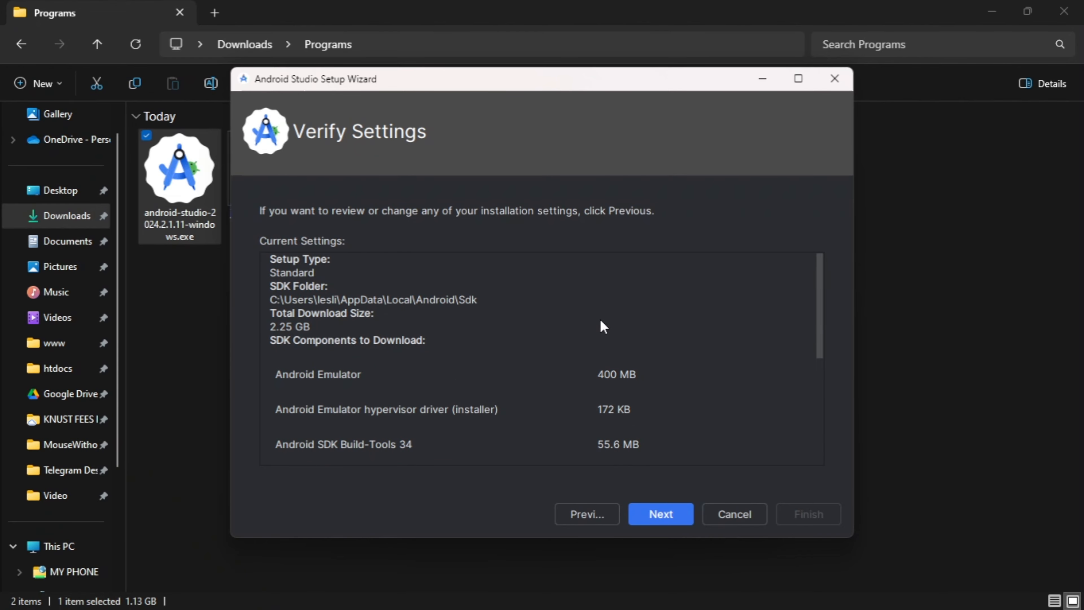
scroll(602, 326, down, 10)
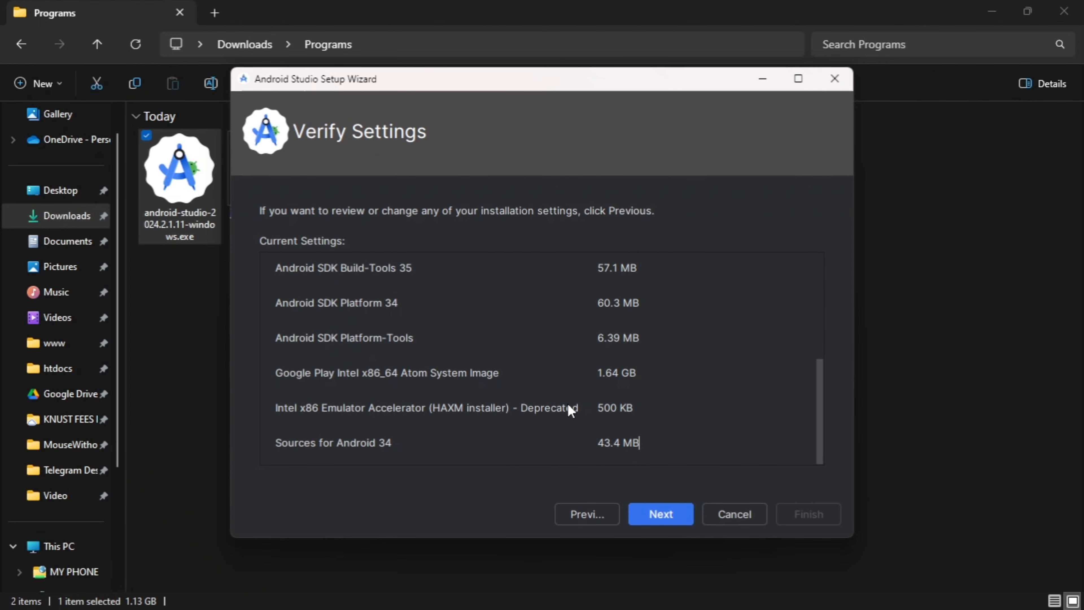
click(659, 517)
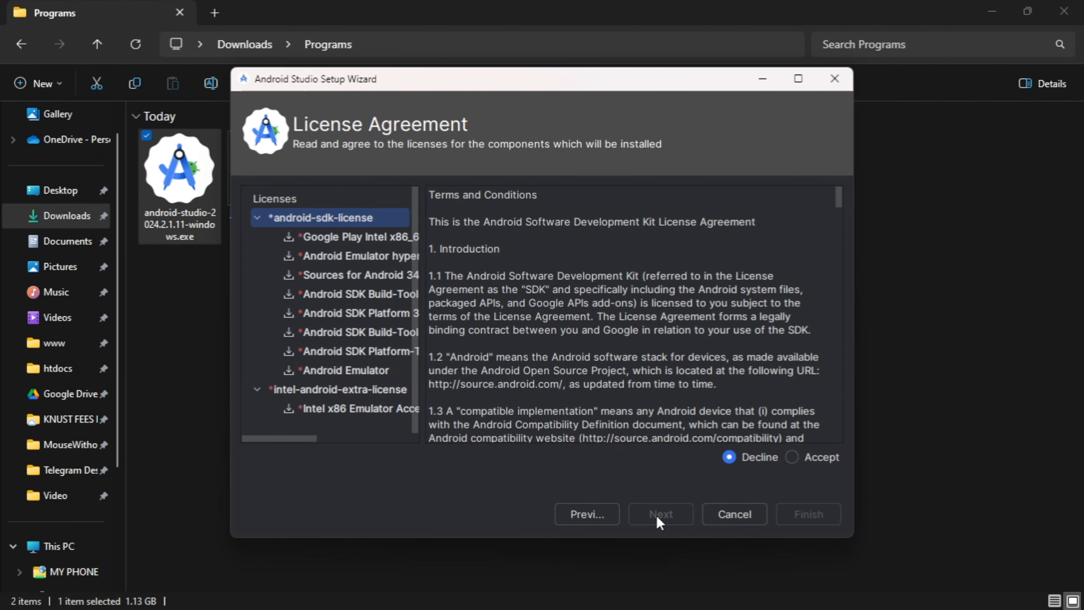
Accept the android-sdk-license and intel-android-extra-license, download the SDK components, and finish the setup wizard.
scroll(435, 307, down, 10)
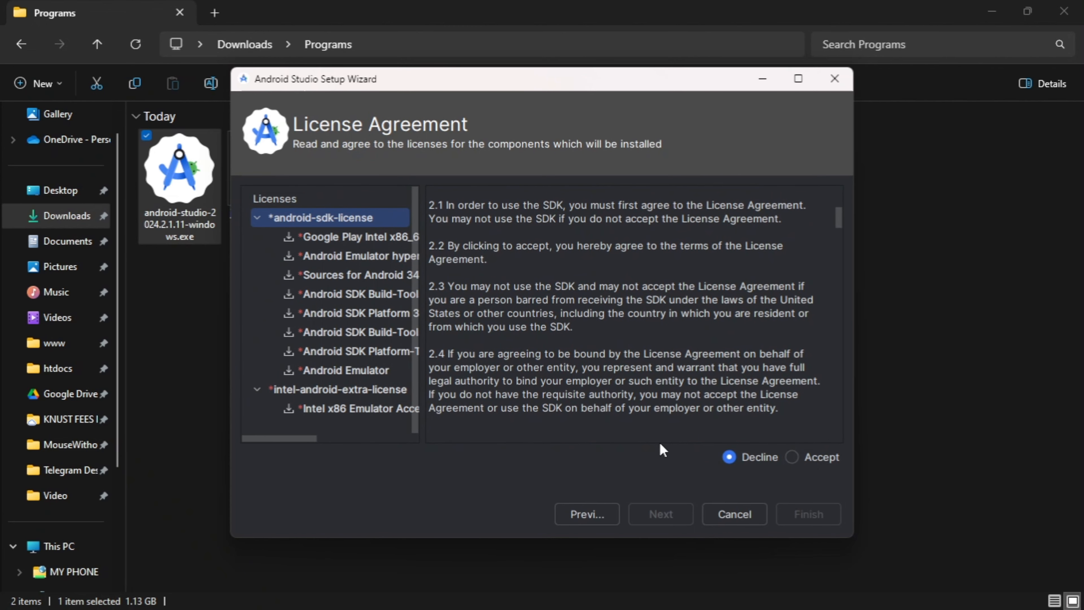
click(791, 456)
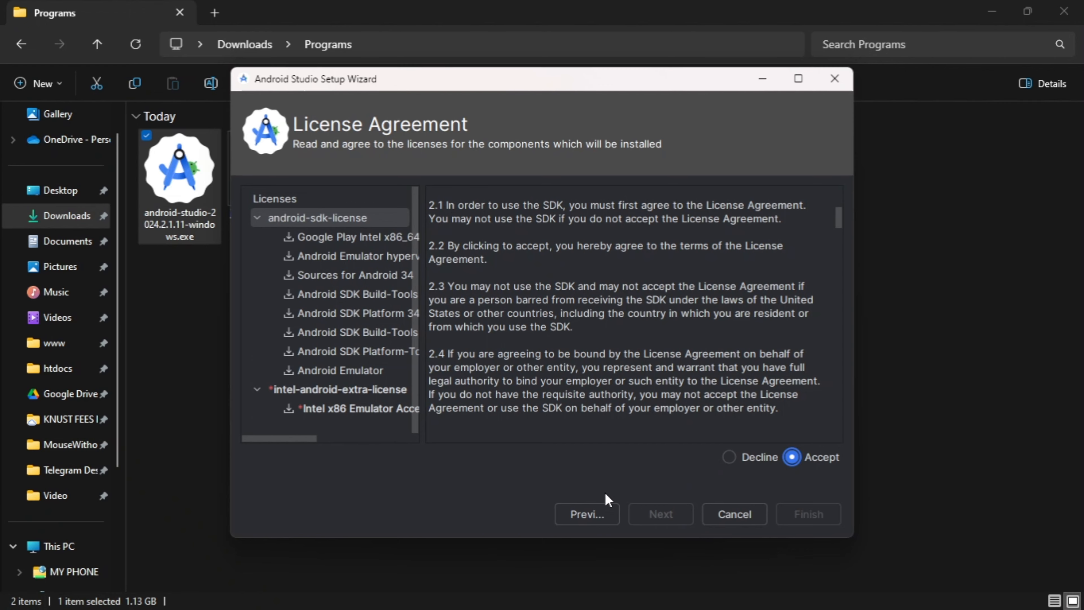
scroll(532, 316, down, 5)
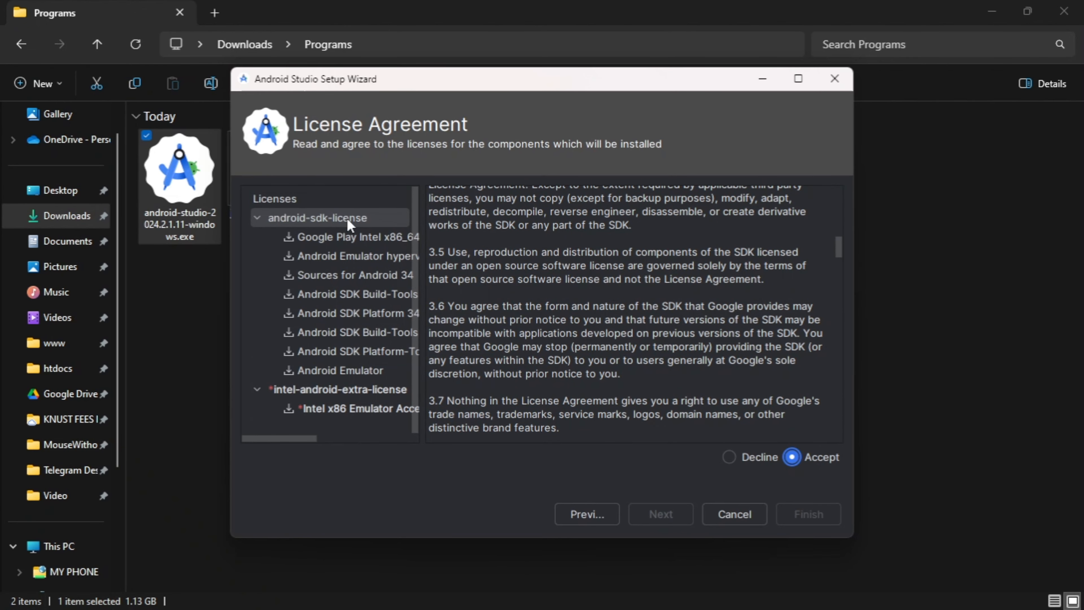
click(358, 393)
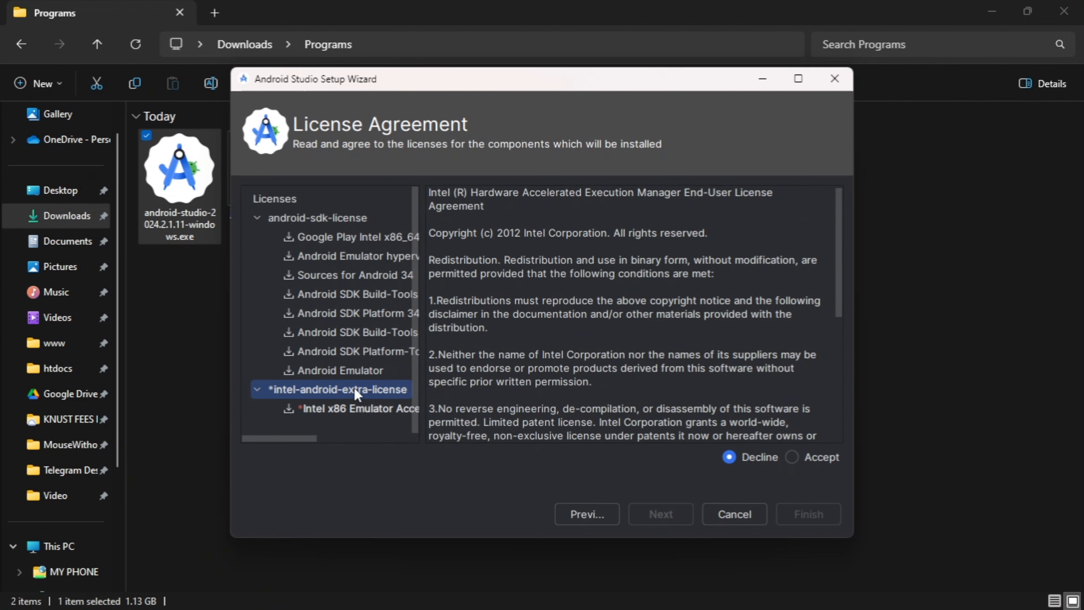
click(256, 218)
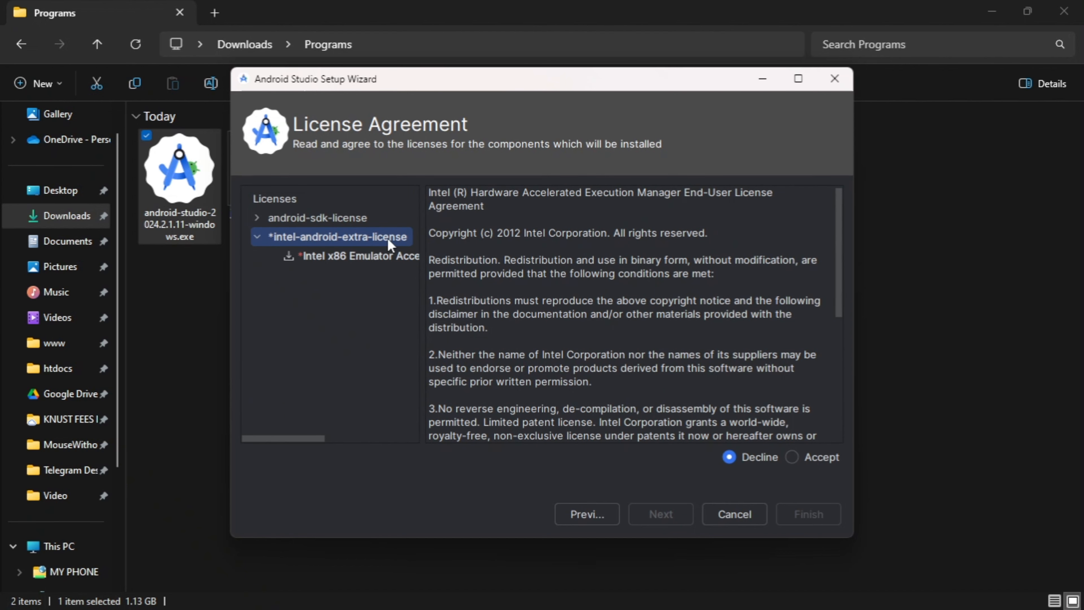
click(792, 456)
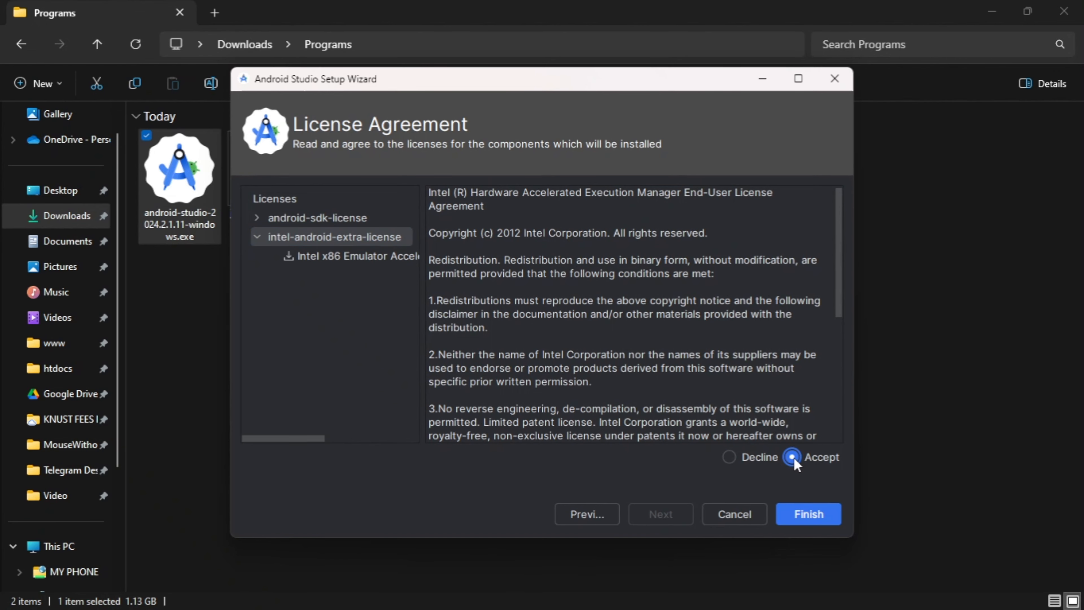
click(802, 517)
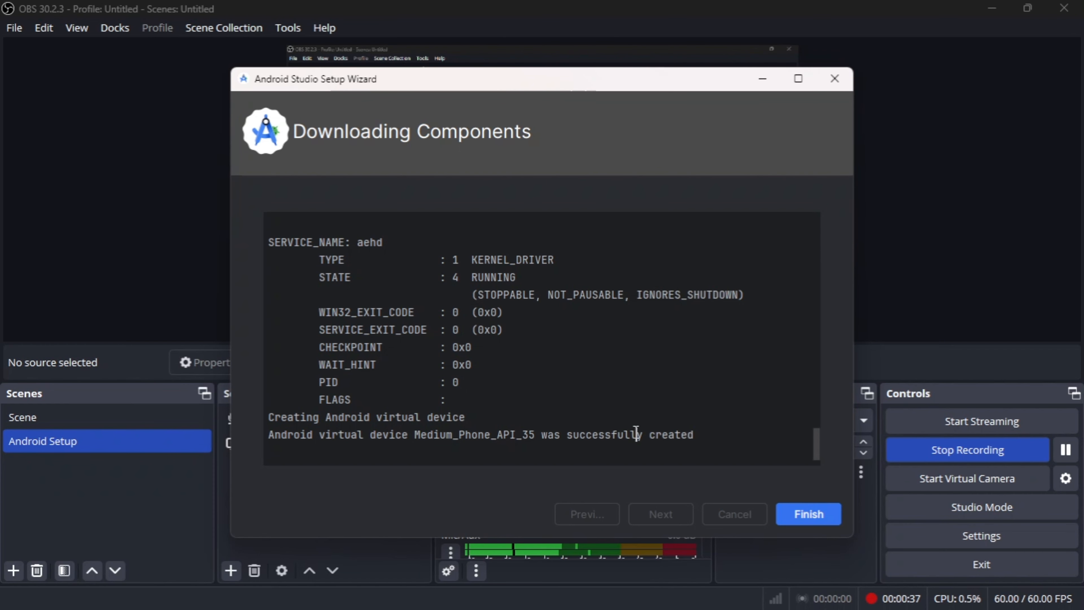
click(789, 519)
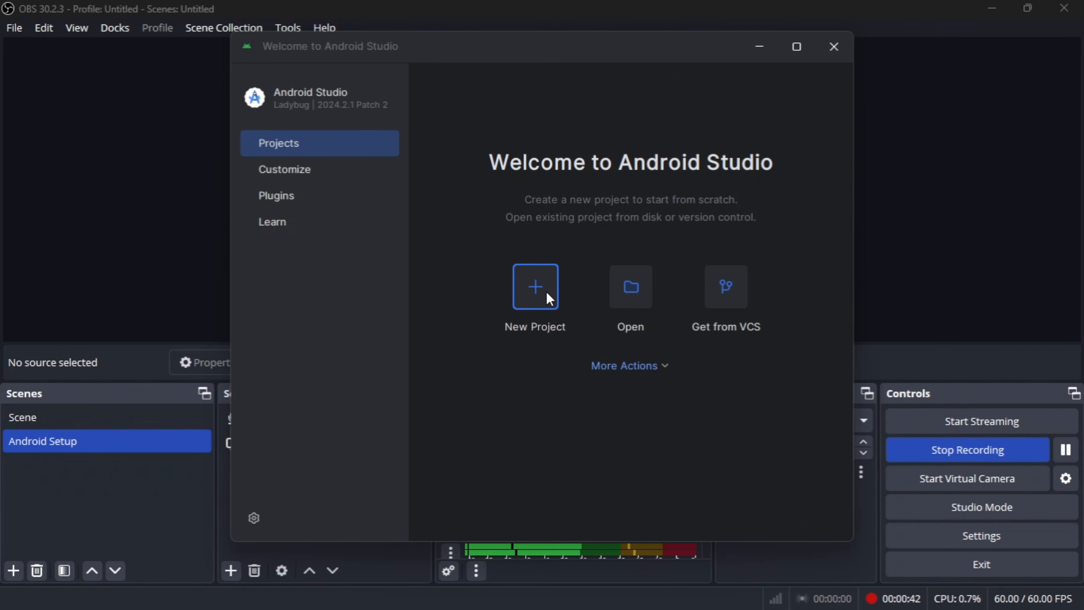